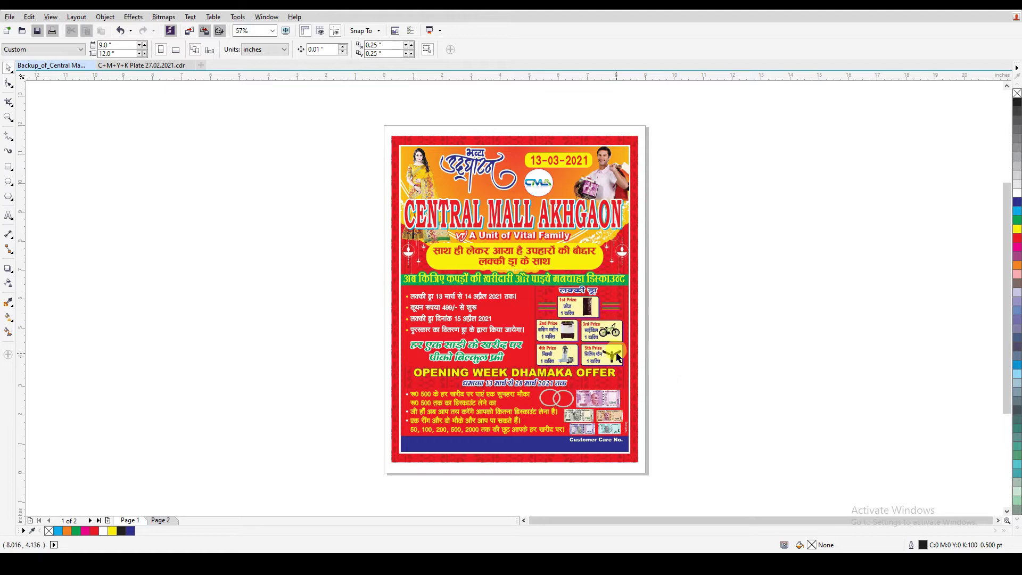
Move the back flyer from page 2 off the page and place it beside the front flyer on page 1
{"action": "key", "text": "Page_Down"}
{"action": "left_click", "coordinate": [532, 325]}
{"action": "left_click_drag", "start_coordinate": [462, 322], "coordinate": [752, 318]}
{"action": "left_click", "coordinate": [130, 520]}
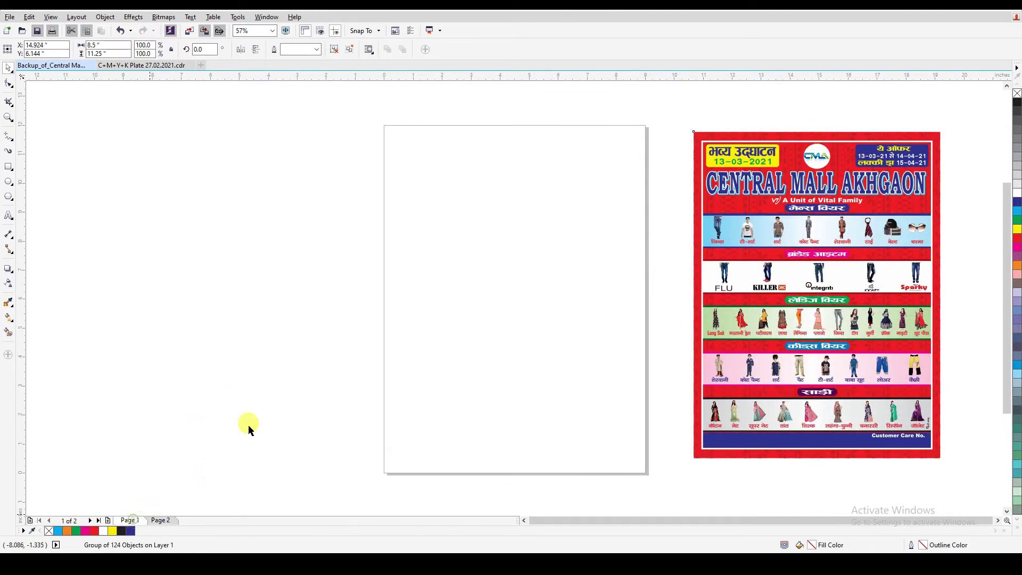
{"action": "key", "text": "F4"}
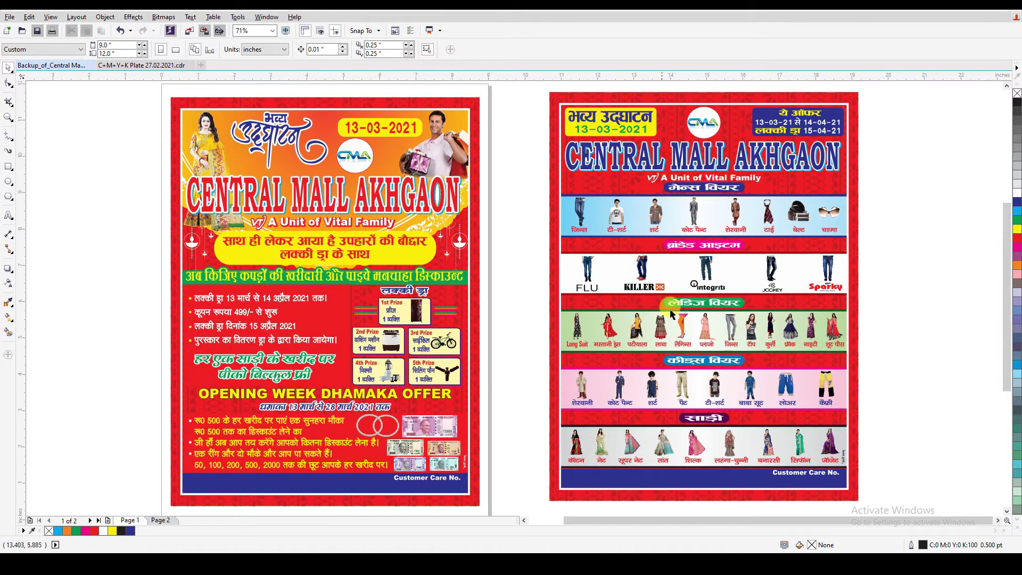
{"action": "left_click", "coordinate": [668, 250]}
{"action": "left_click_drag", "start_coordinate": [695, 245], "coordinate": [661, 244]}
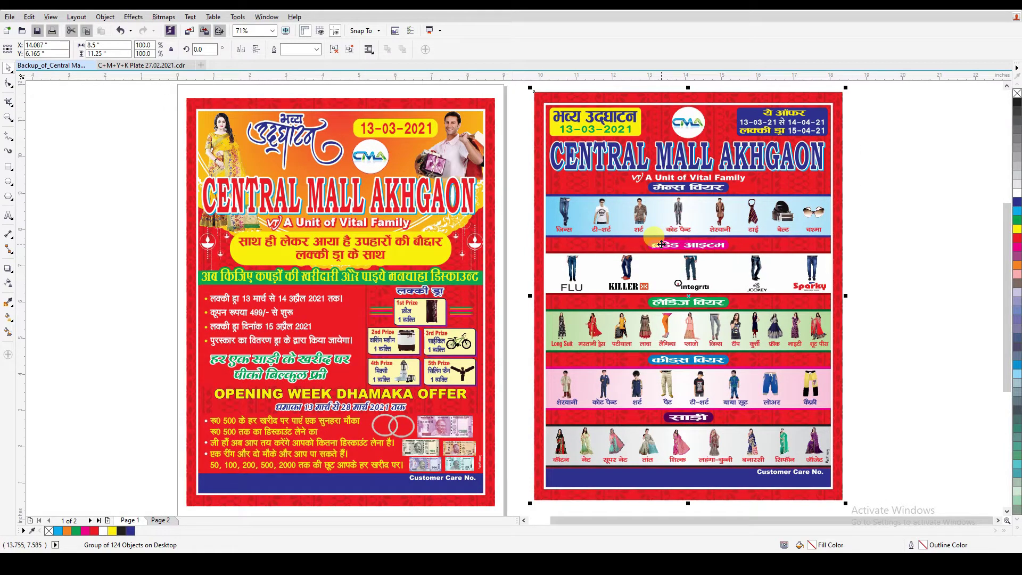
Convert the flyer artwork to curves
{"action": "key", "text": "ctrl+q"}
{"action": "left_click", "coordinate": [385, 268]}
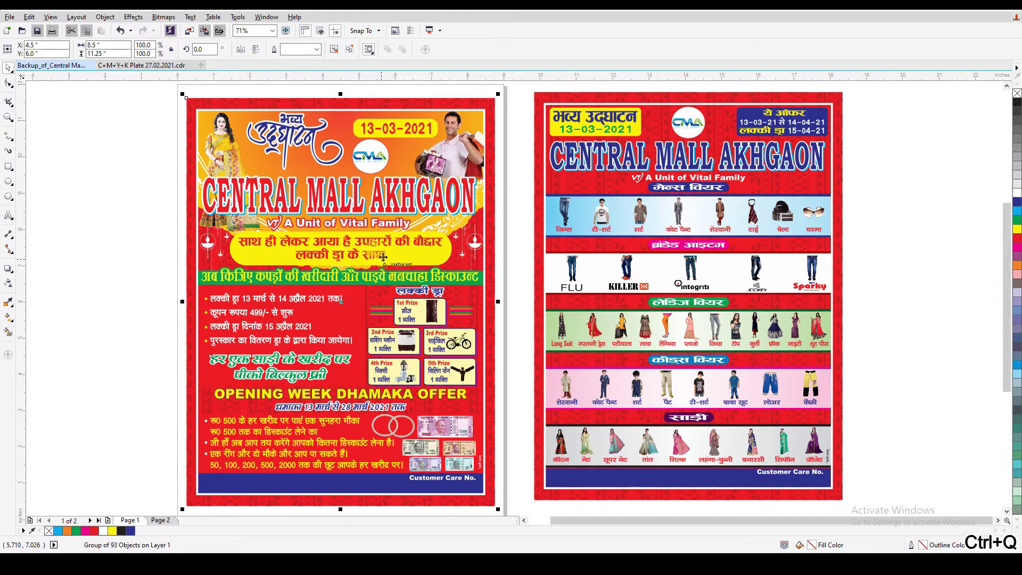
{"action": "left_click", "coordinate": [128, 213]}
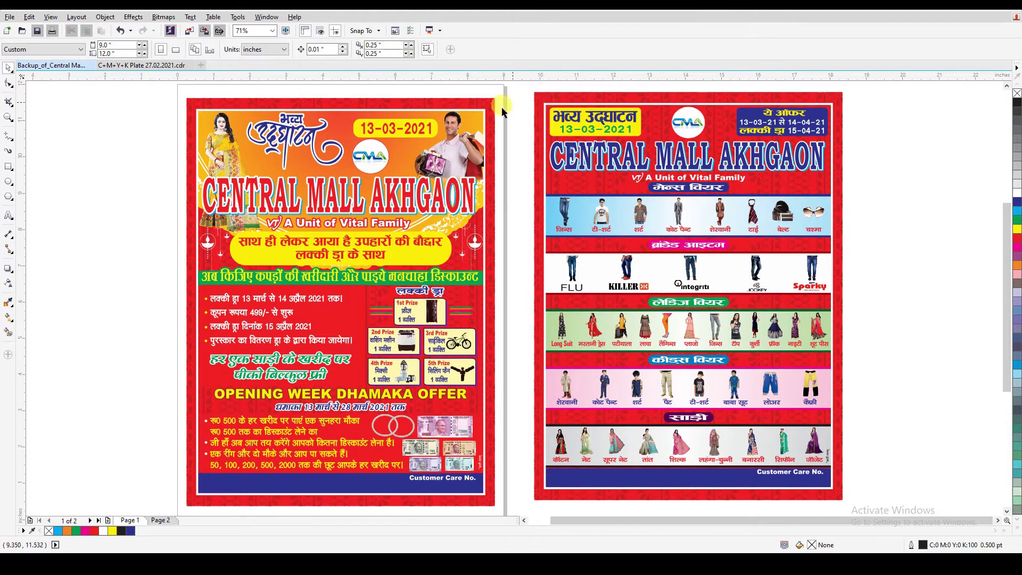
Check the width and height of the front flyer group
{"action": "left_click", "coordinate": [575, 269]}
{"action": "left_click", "coordinate": [431, 277]}
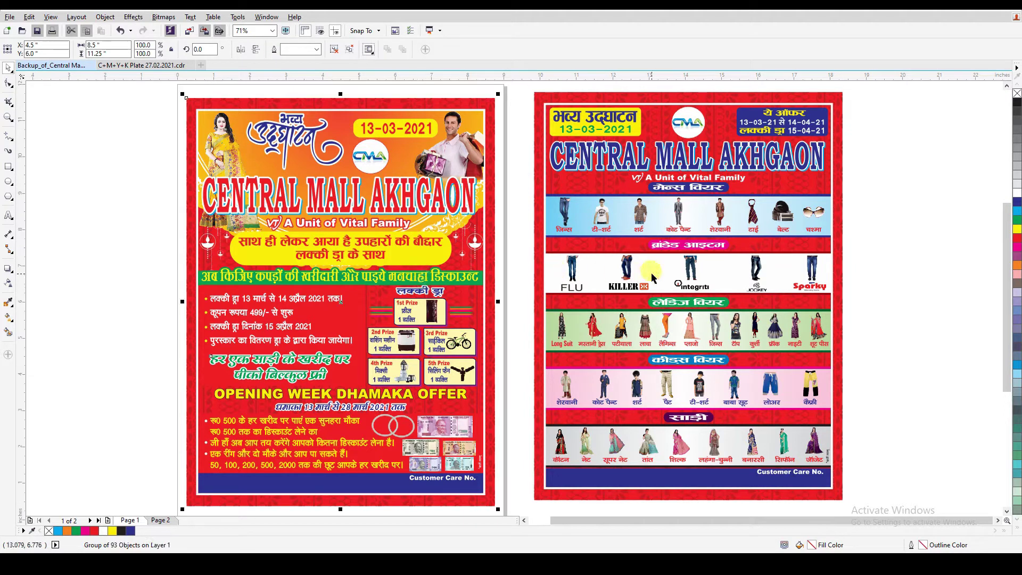
{"action": "left_click", "coordinate": [722, 269]}
{"action": "scroll", "coordinate": [722, 269], "scroll_direction": "down", "scroll_amount": 3}
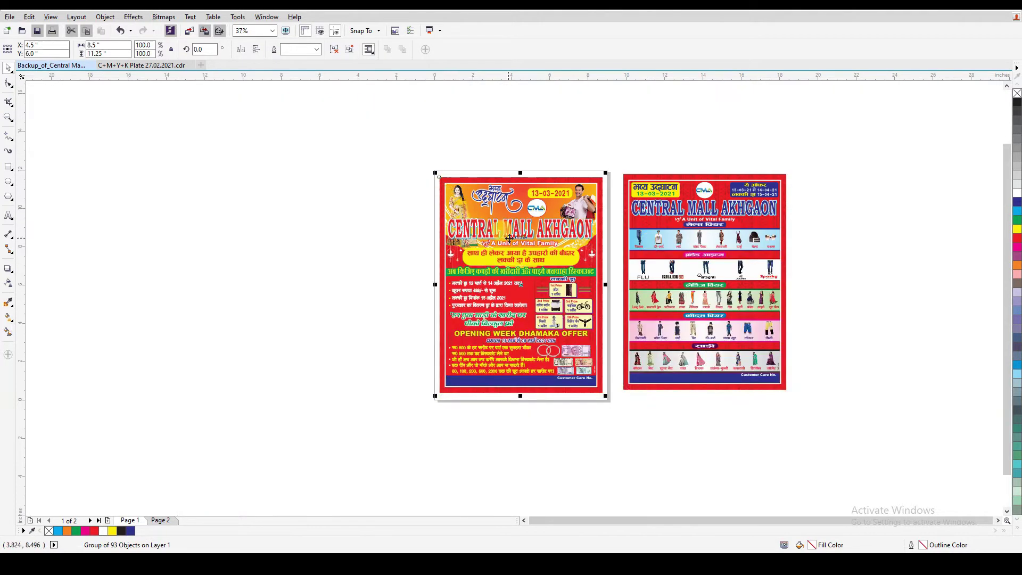
{"action": "left_click", "coordinate": [104, 47]}
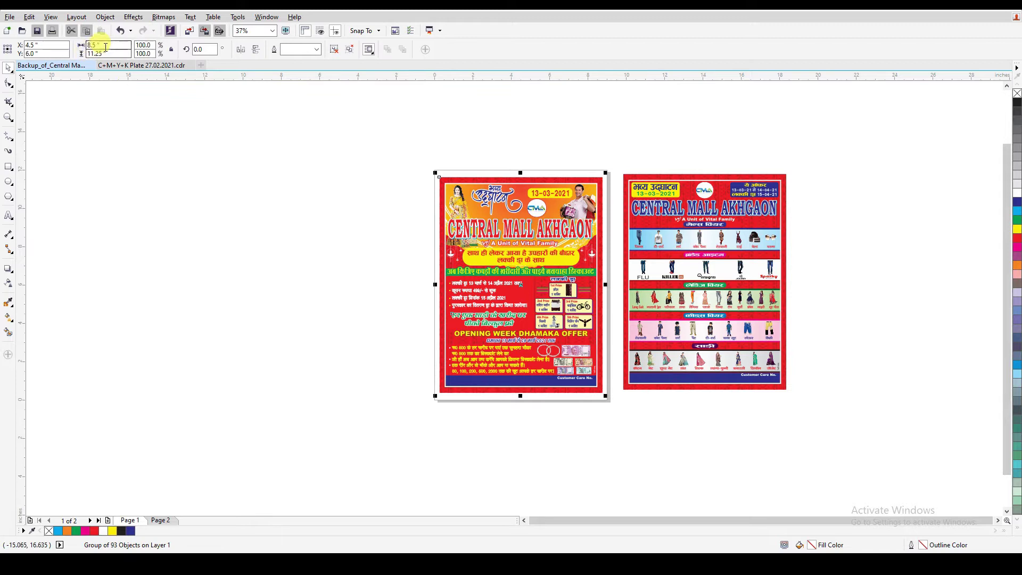
{"action": "key", "text": "Return"}
{"action": "left_click", "coordinate": [166, 207]}
Draw a rectangle beside the page, size it to 8.5 by 11.25 inches and place it clear of the flyers
{"action": "left_click", "coordinate": [8, 167]}
{"action": "left_click_drag", "start_coordinate": [98, 148], "coordinate": [161, 233]}
{"action": "key", "text": "space"}
{"action": "left_click", "coordinate": [105, 43]}
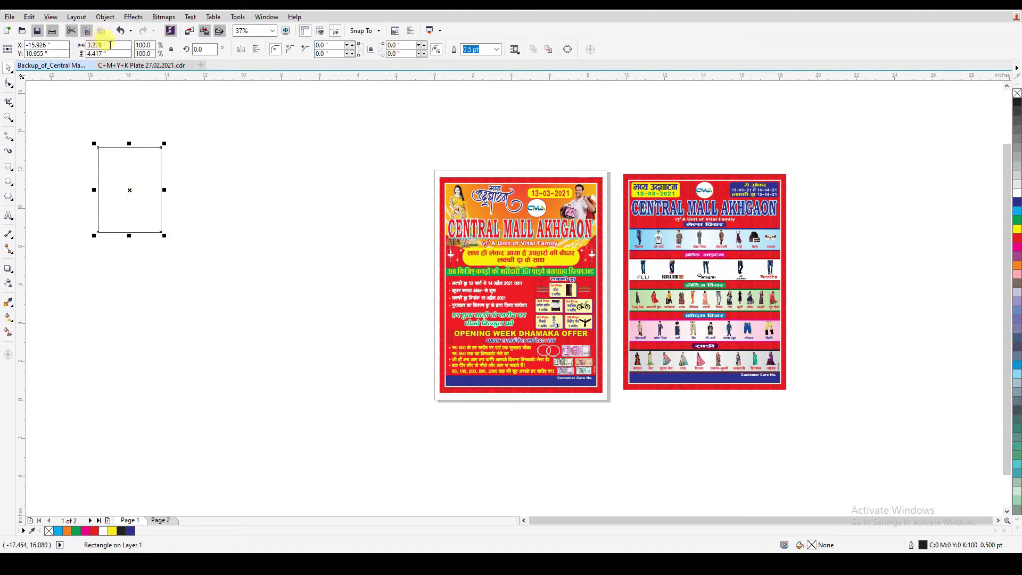
{"action": "type", "text": "8"}
{"action": "type", "text": "11.25"}
{"action": "key", "text": "Return"}
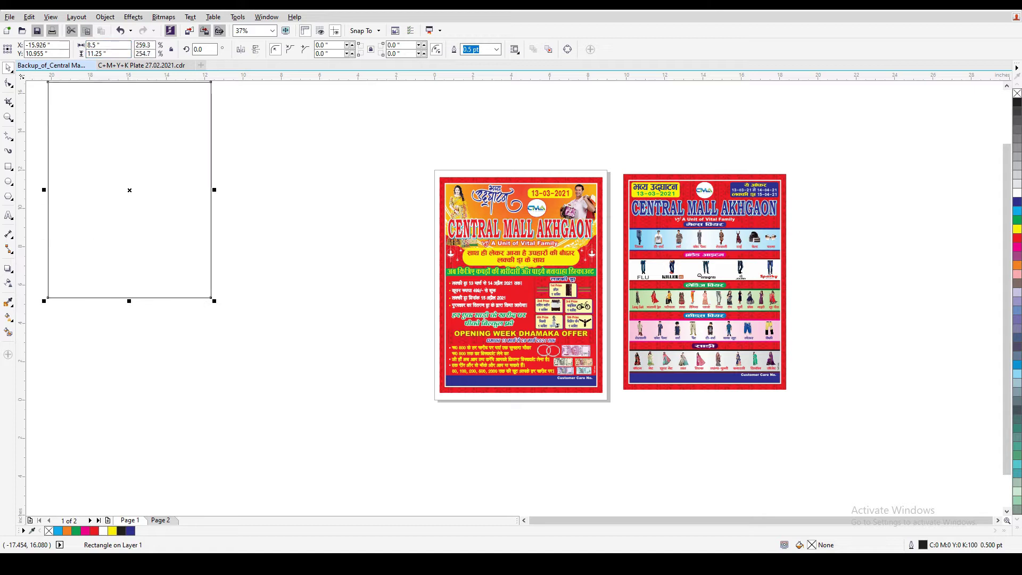
{"action": "key", "text": "p"}
{"action": "left_click", "coordinate": [482, 133]}
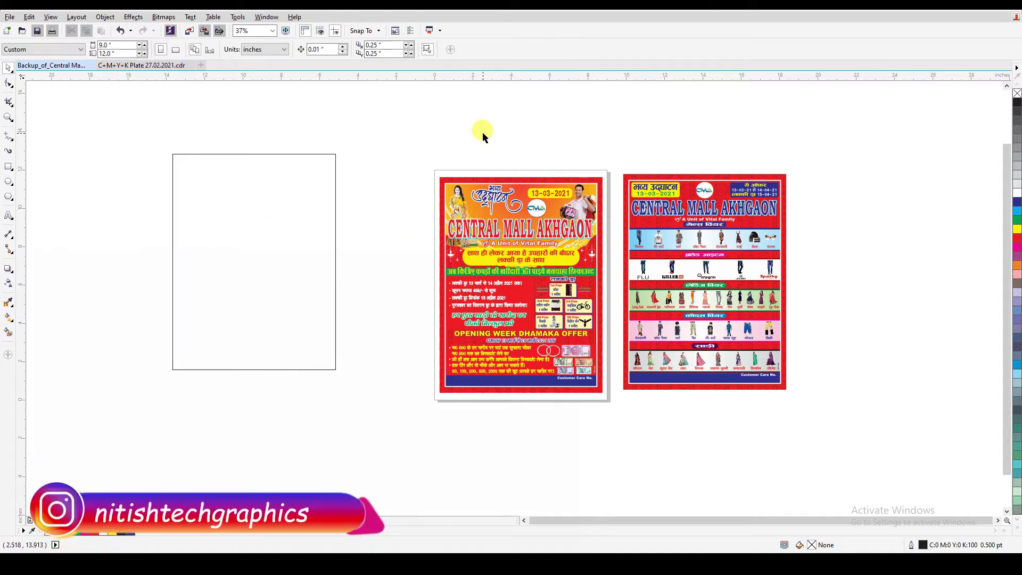
Make one copy of the rectangle directly adjoining its left side with a Position transformation
{"action": "key", "text": "alt+F8"}
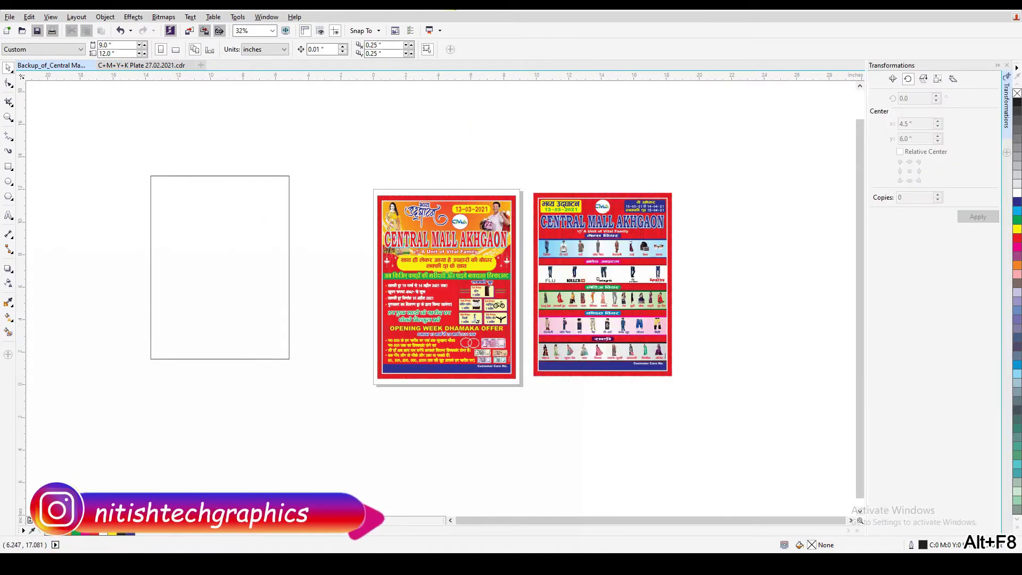
{"action": "left_click", "coordinate": [244, 238]}
{"action": "left_click", "coordinate": [893, 80]}
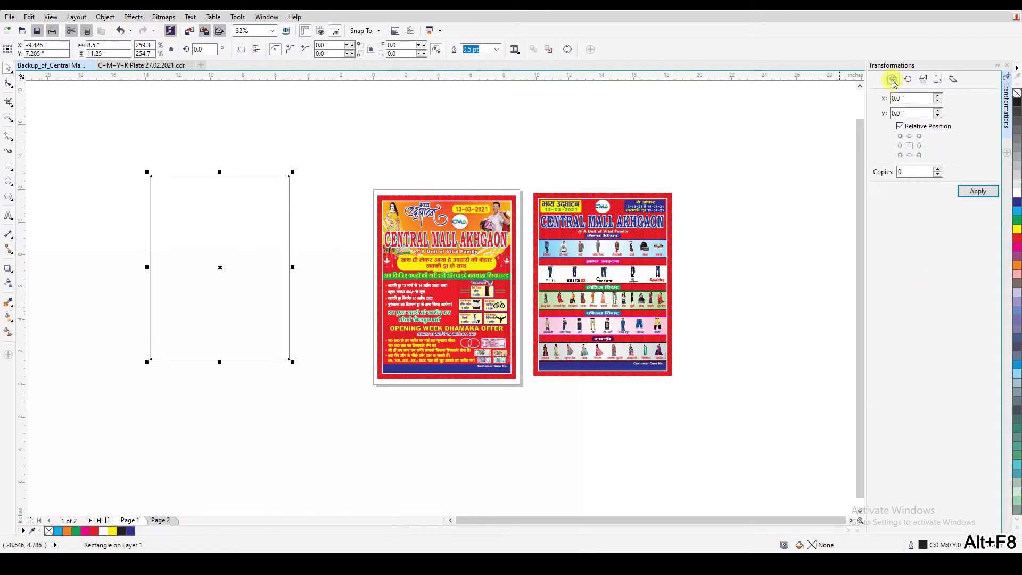
{"action": "double_click", "coordinate": [909, 171]}
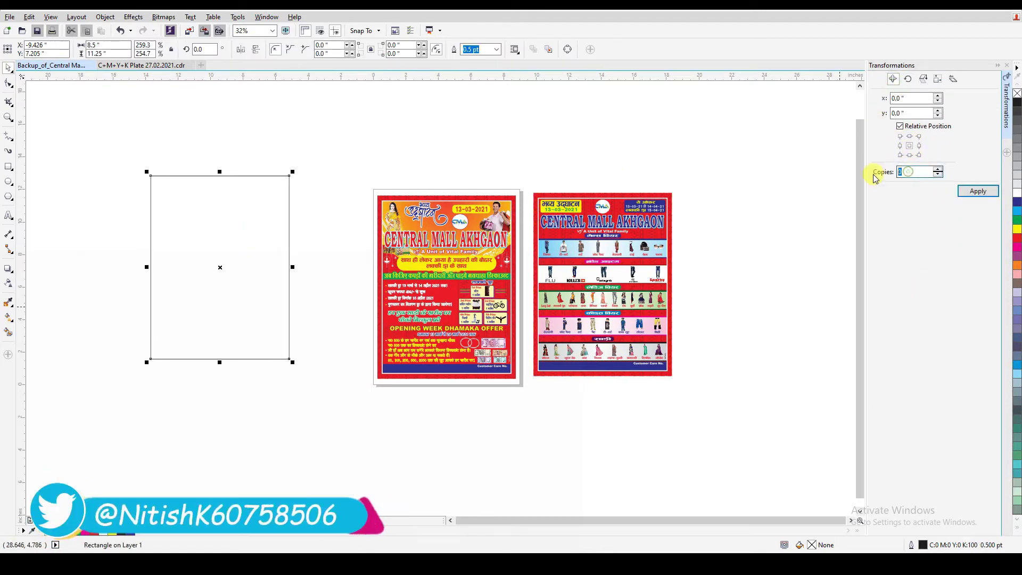
{"action": "type", "text": "1"}
{"action": "left_click", "coordinate": [900, 145]}
{"action": "left_click", "coordinate": [970, 197]}
Copy both rectangles once directly below to form a two-by-two grid
{"action": "left_click", "coordinate": [258, 262], "text": "shift"}
{"action": "left_click", "coordinate": [910, 155]}
{"action": "left_click", "coordinate": [953, 191]}
{"action": "left_click", "coordinate": [439, 152]}
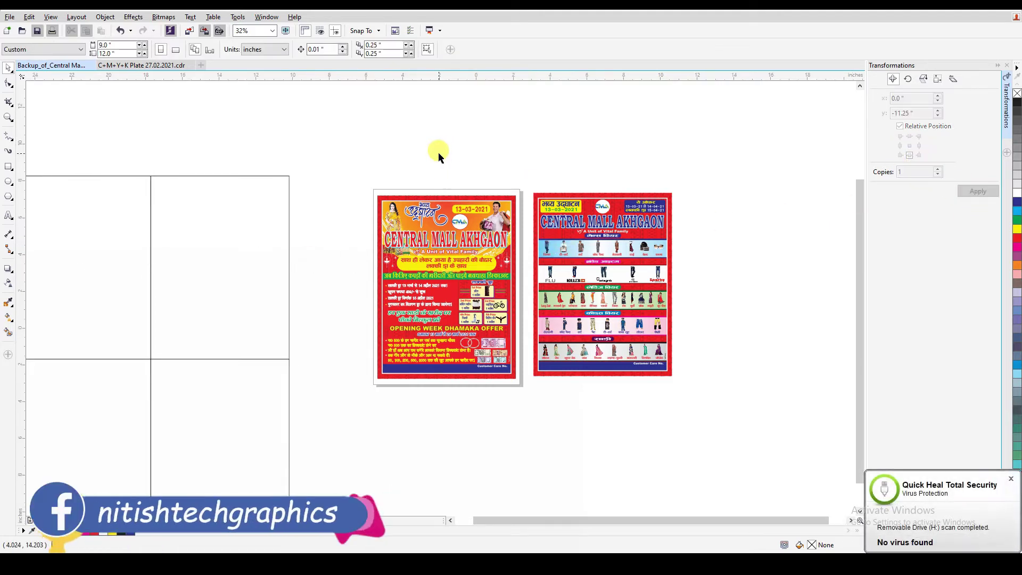
Center the front flyer horizontally and vertically in the grid's lower-right rectangle
{"action": "scroll", "coordinate": [439, 151], "scroll_direction": "up", "scroll_amount": 1}
{"action": "left_click", "coordinate": [525, 227]}
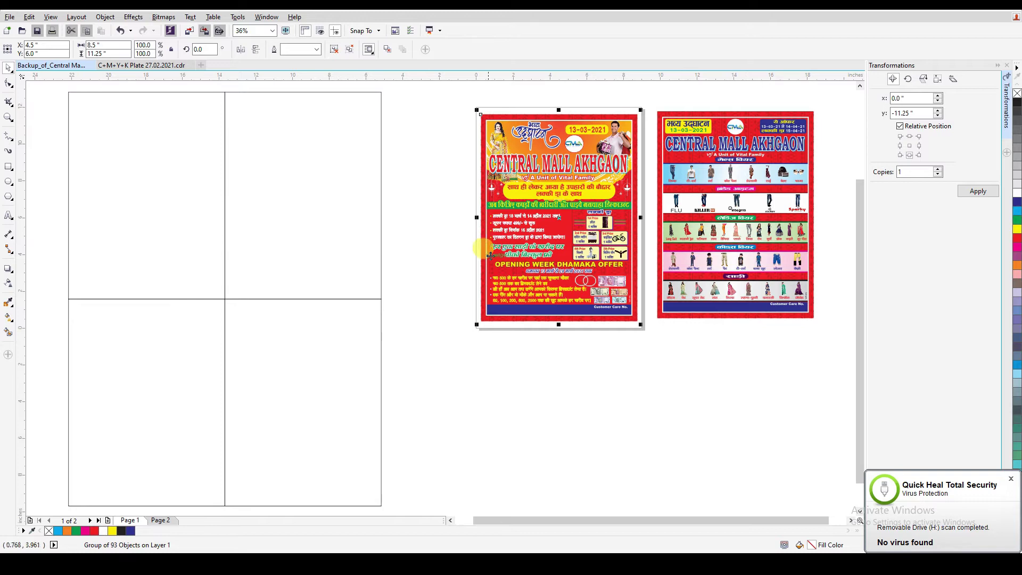
{"action": "left_click", "coordinate": [450, 255]}
{"action": "left_click", "coordinate": [562, 223]}
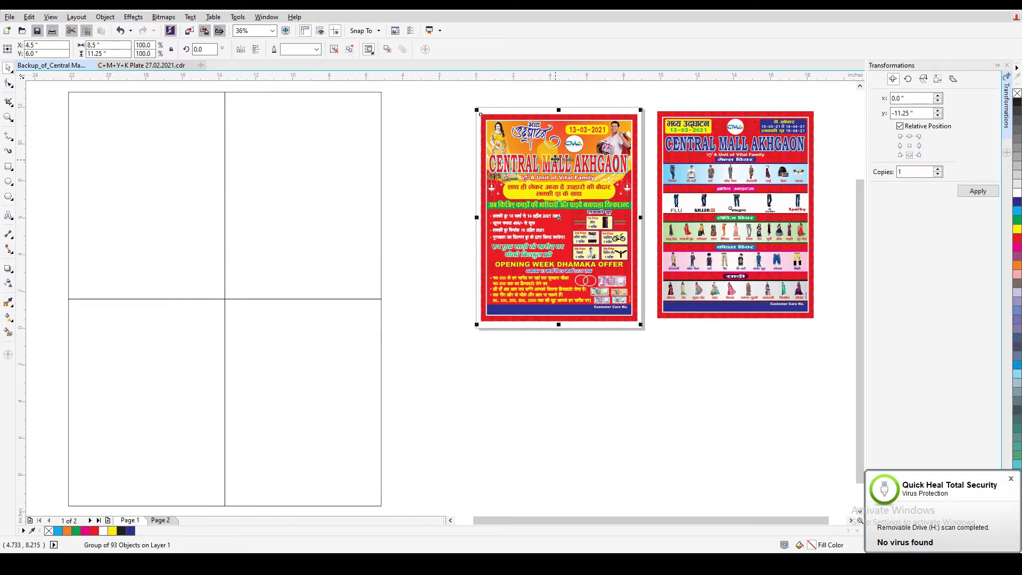
{"action": "left_click", "coordinate": [335, 366], "text": "shift"}
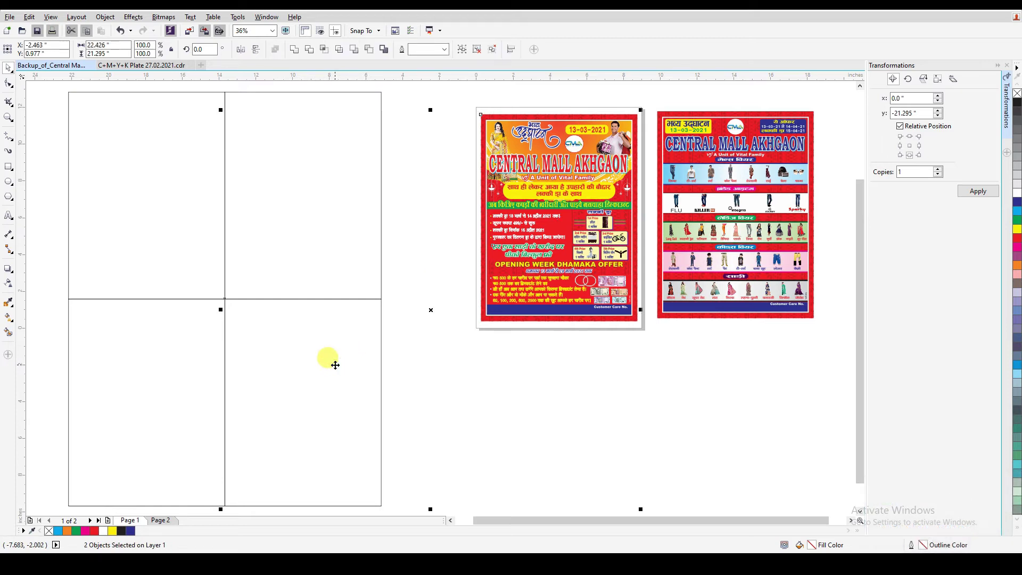
{"action": "key", "text": "c"}
{"action": "key", "text": "e"}
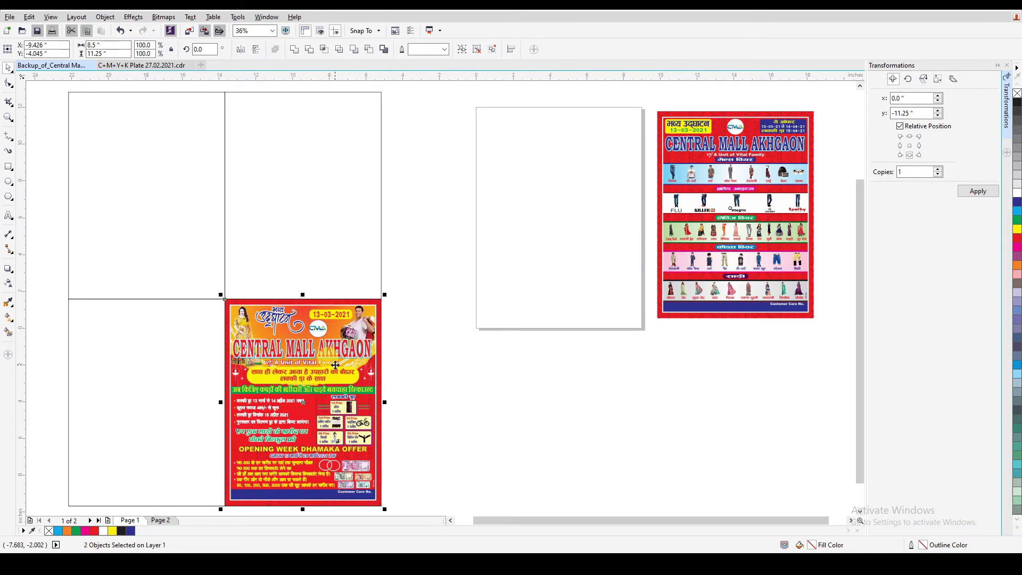
{"action": "left_click", "coordinate": [463, 329]}
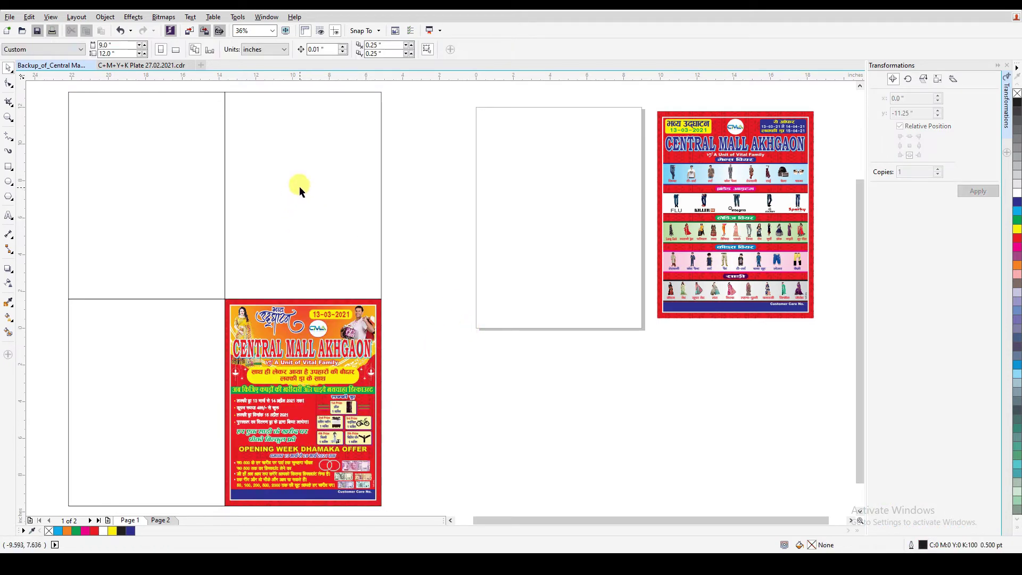
Rotate the back flyer by 180 degrees
{"action": "left_click", "coordinate": [710, 211]}
{"action": "left_click", "coordinate": [202, 49]}
{"action": "type", "text": "180"}
{"action": "key", "text": "Return"}
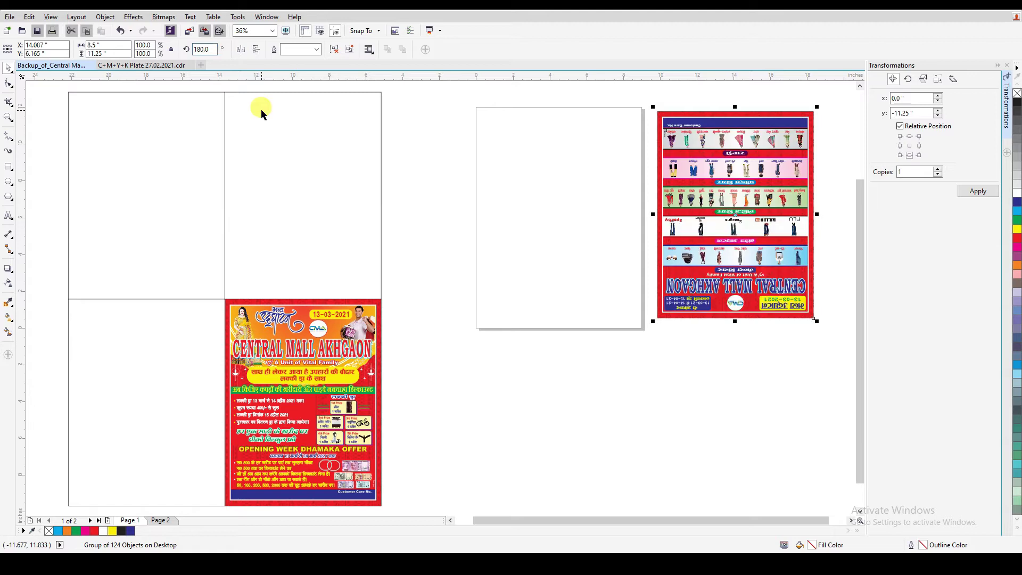
Center the rotated back flyer horizontally and vertically in the grid's upper-right rectangle
{"action": "left_click", "coordinate": [342, 188], "text": "shift"}
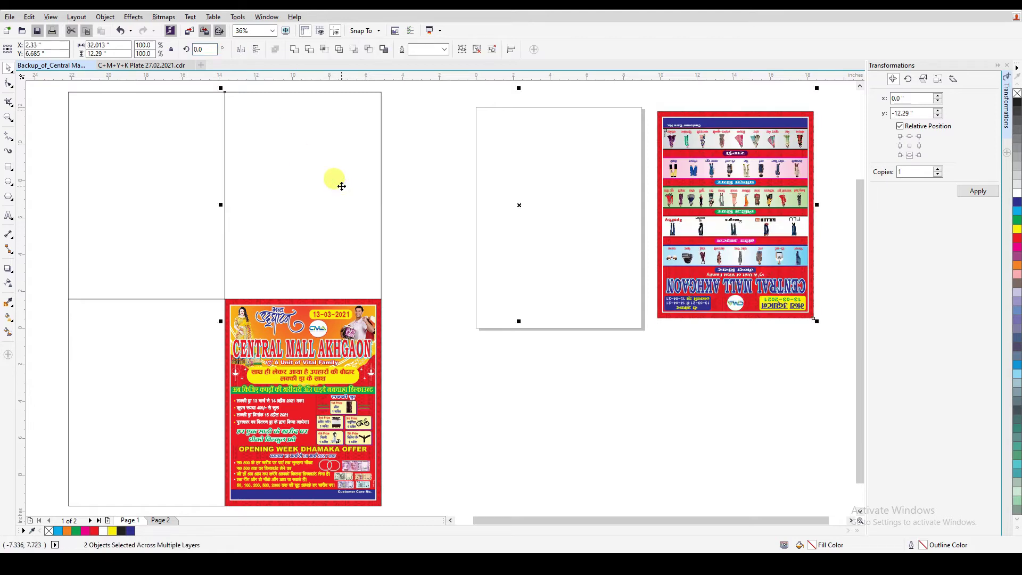
{"action": "key", "text": "c"}
{"action": "key", "text": "e"}
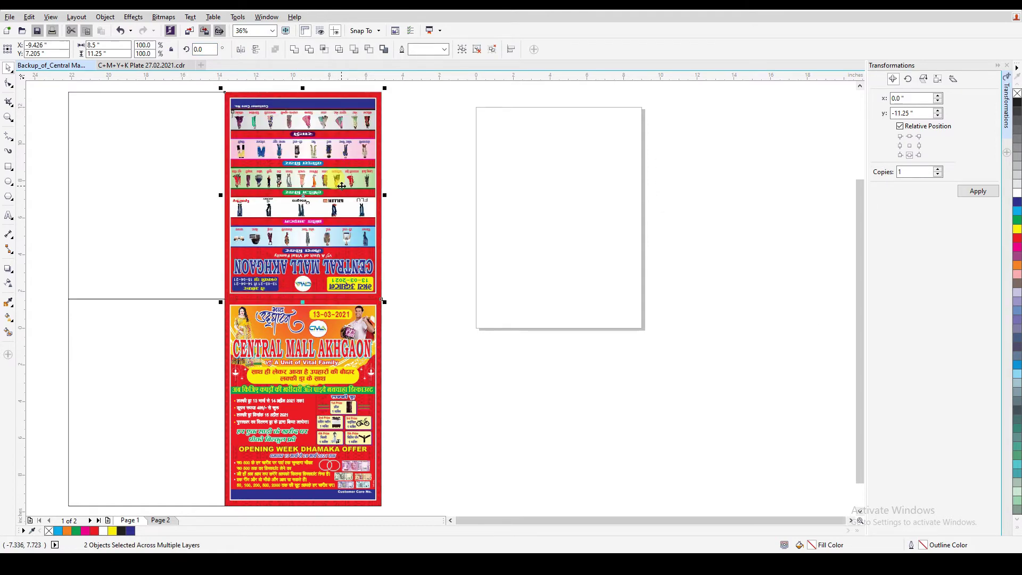
{"action": "left_click", "coordinate": [429, 224]}
Delete the two empty rectangles in the grid's left column
{"action": "left_click", "coordinate": [96, 340]}
{"action": "left_click", "coordinate": [127, 267], "text": "shift"}
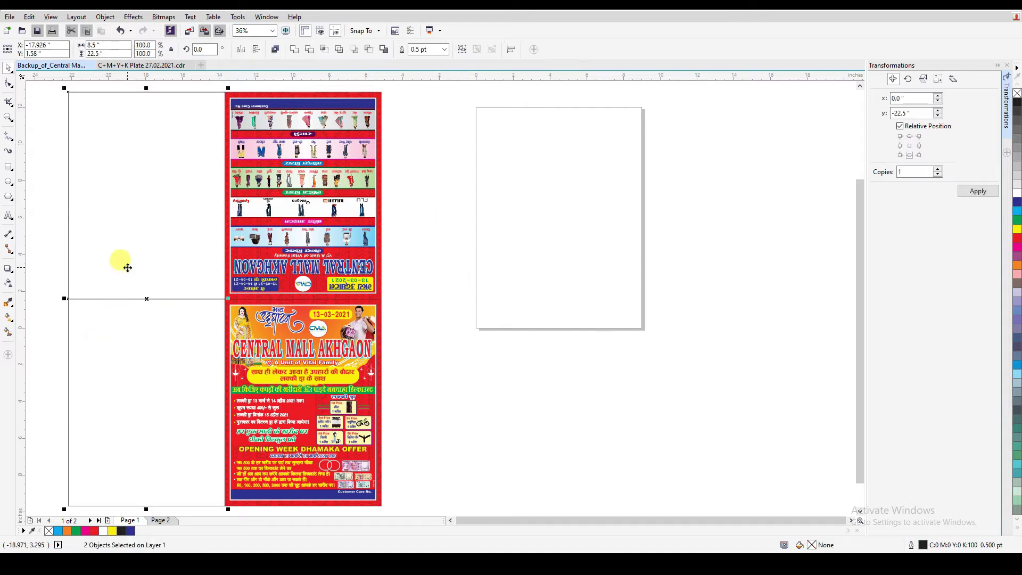
{"action": "key", "text": "Delete"}
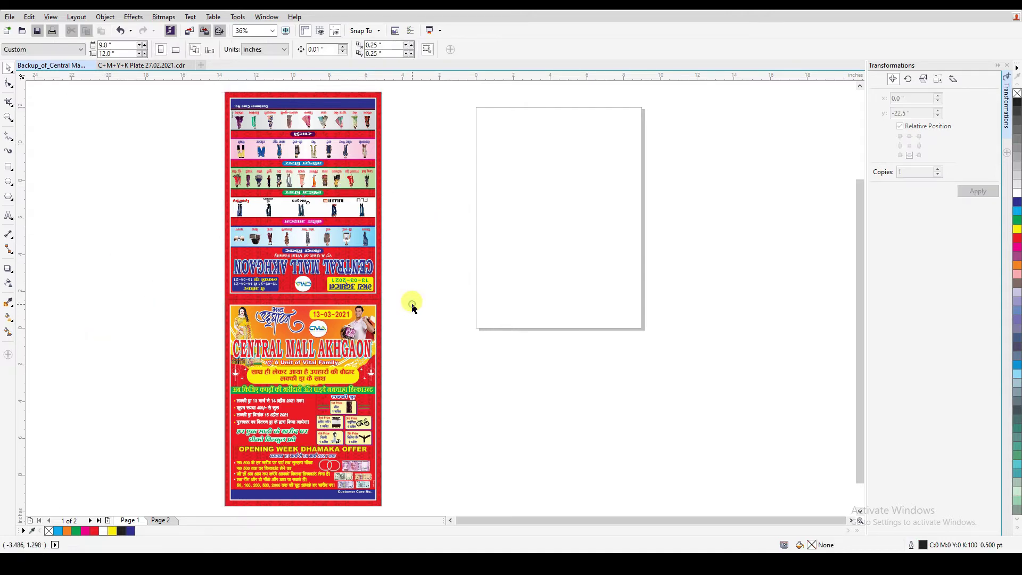
Make one copy of the stacked flyers adjoining their left side, and group all four flyers centered on the page
{"action": "key", "text": "ctrl+a"}
{"action": "left_click", "coordinate": [900, 146]}
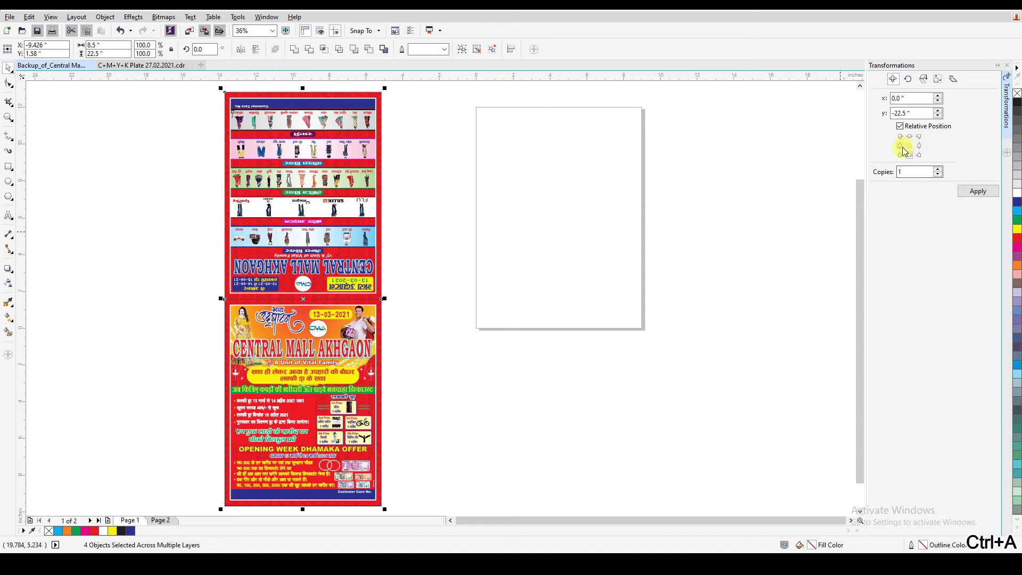
{"action": "left_click", "coordinate": [986, 195]}
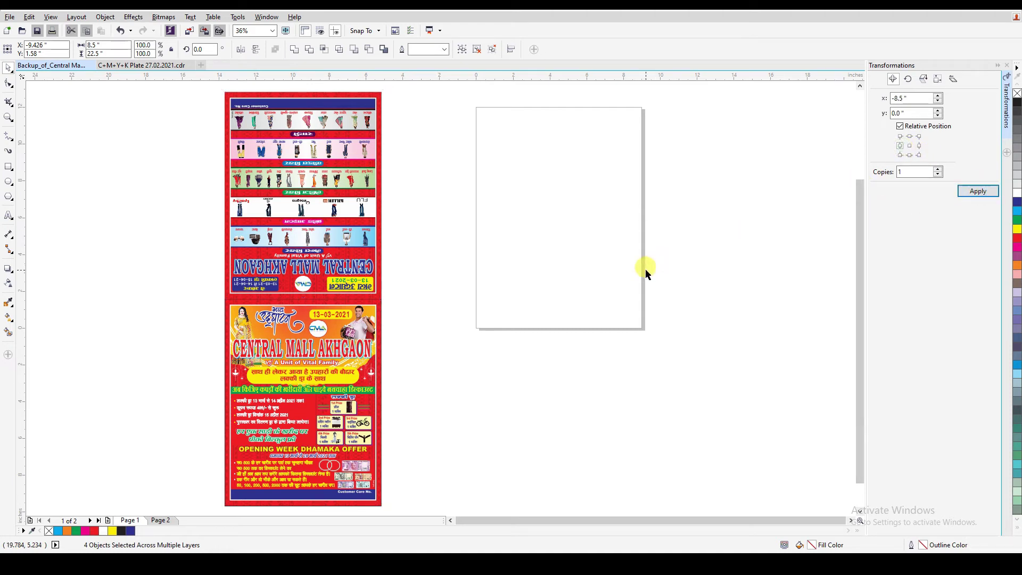
{"action": "key", "text": "ctrl+a"}
{"action": "key", "text": "ctrl+g"}
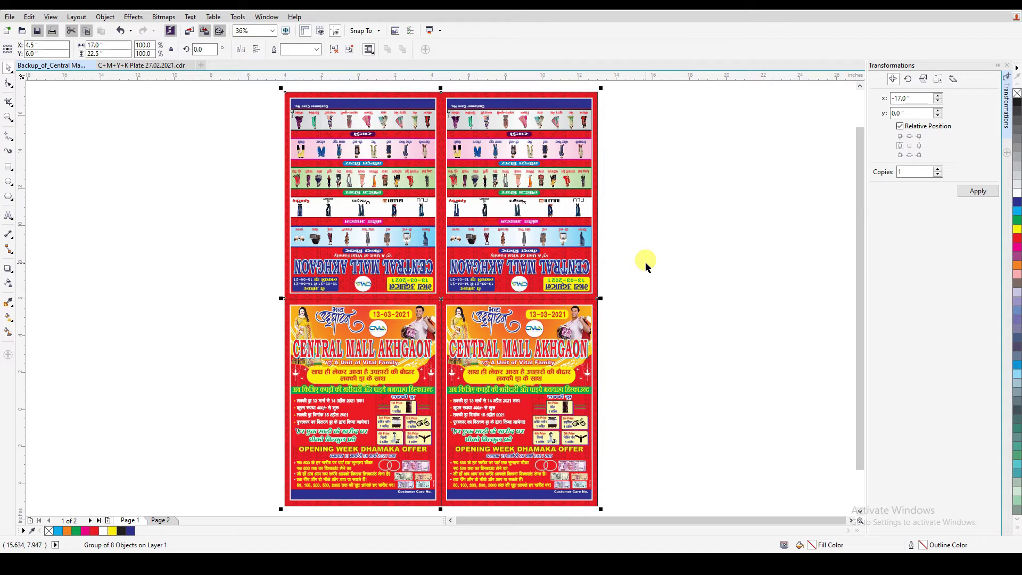
{"action": "key", "text": "z"}
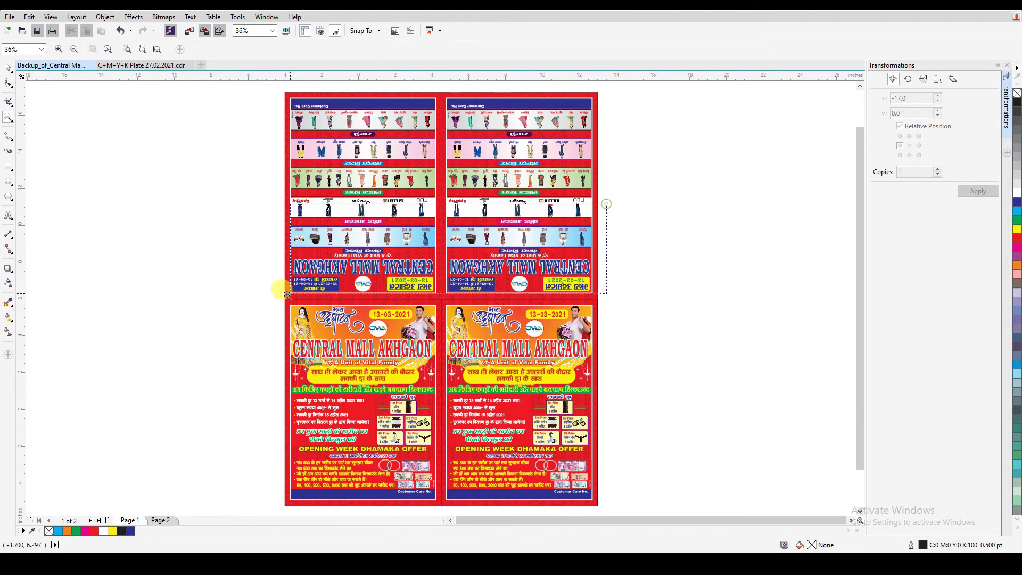
{"action": "left_click", "coordinate": [437, 291]}
{"action": "left_click", "coordinate": [507, 279], "text": "ctrl"}
{"action": "left_click", "coordinate": [545, 275], "text": "ctrl"}
{"action": "key", "text": "shift+F4"}
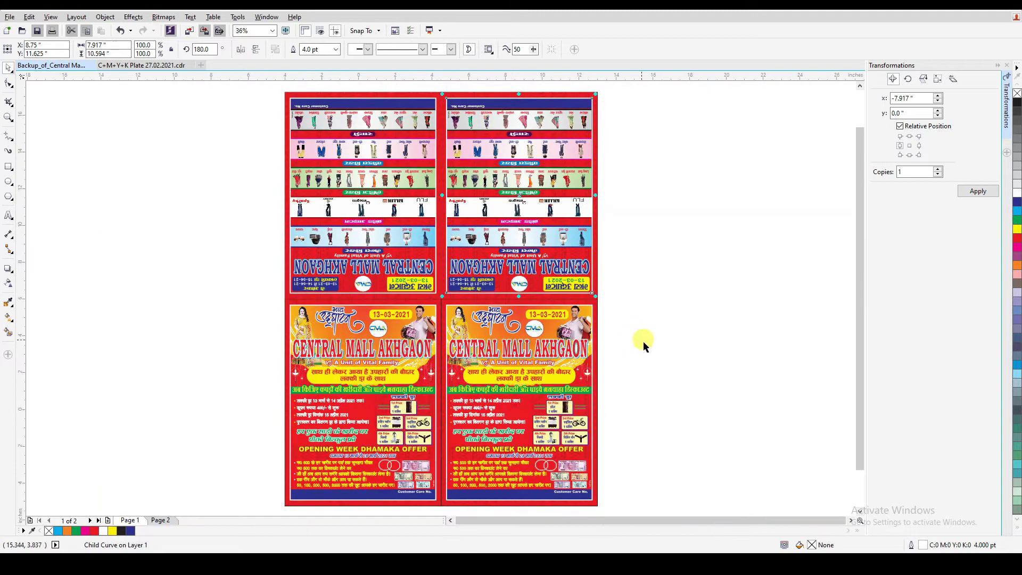
{"action": "left_click", "coordinate": [647, 342]}
Examine the document properties, including the color modes used by fills and outlines
{"action": "right_click", "coordinate": [649, 260]}
{"action": "left_click", "coordinate": [687, 360]}
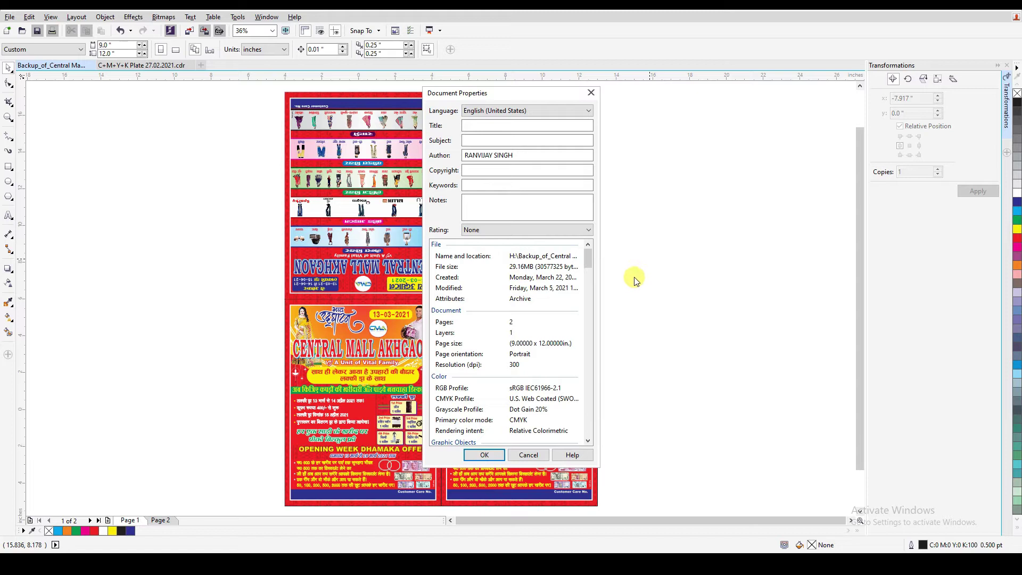
{"action": "left_click_drag", "start_coordinate": [589, 257], "coordinate": [582, 435]}
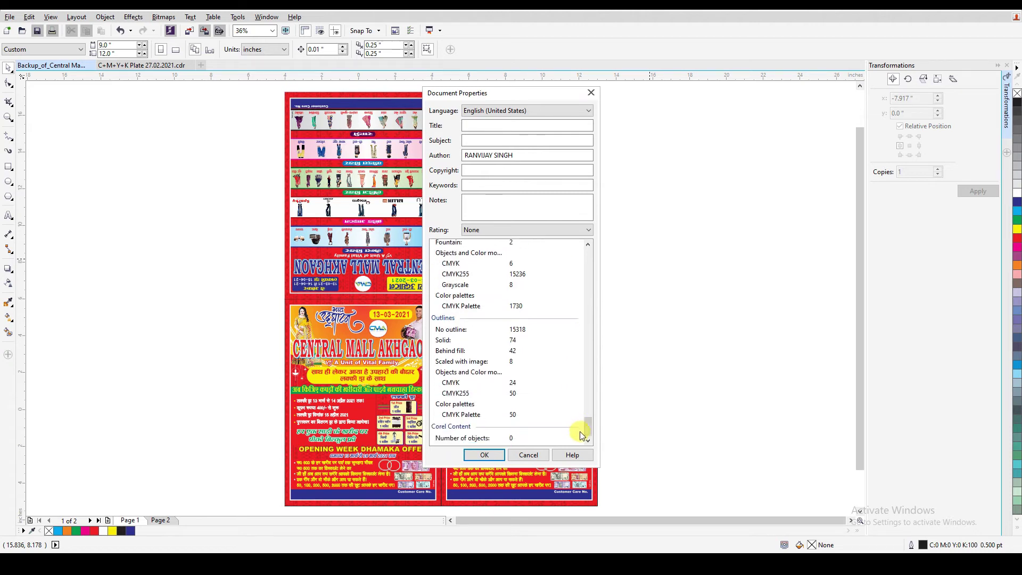
{"action": "left_click", "coordinate": [532, 455]}
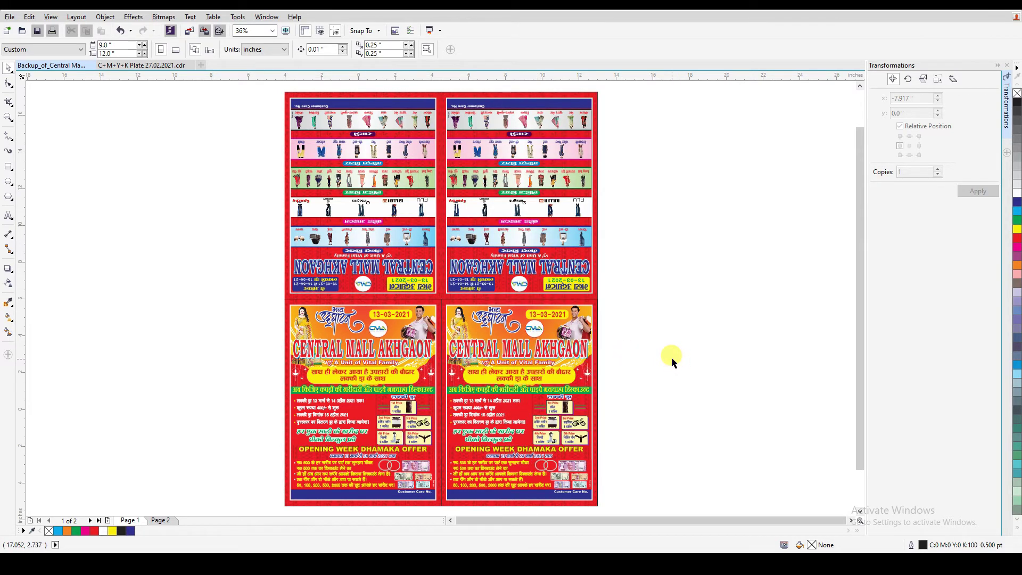
Rotate the grouped four-up flyer layout by 90 degrees
{"action": "key", "text": "ctrl+a"}
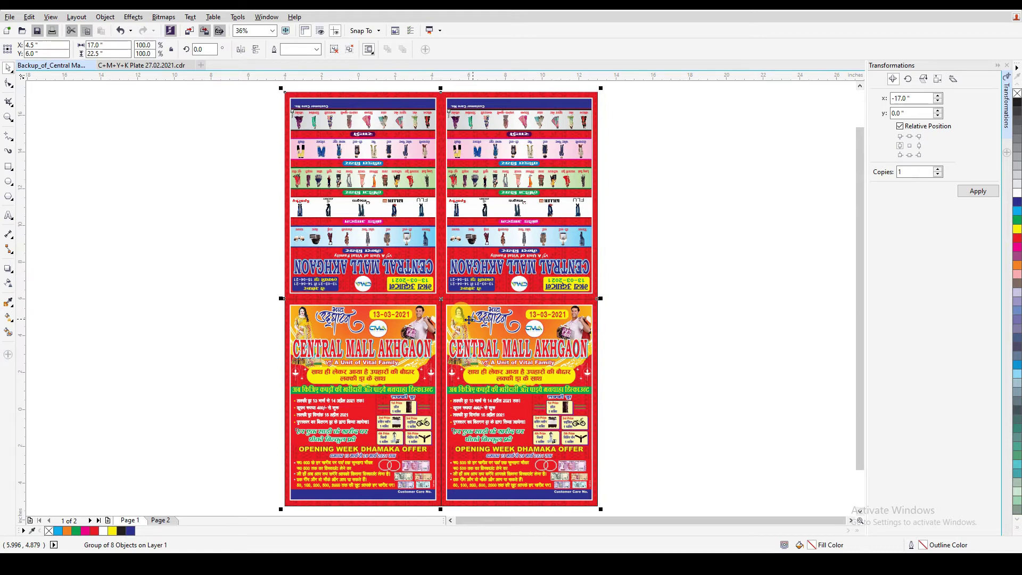
{"action": "left_click", "coordinate": [205, 48]}
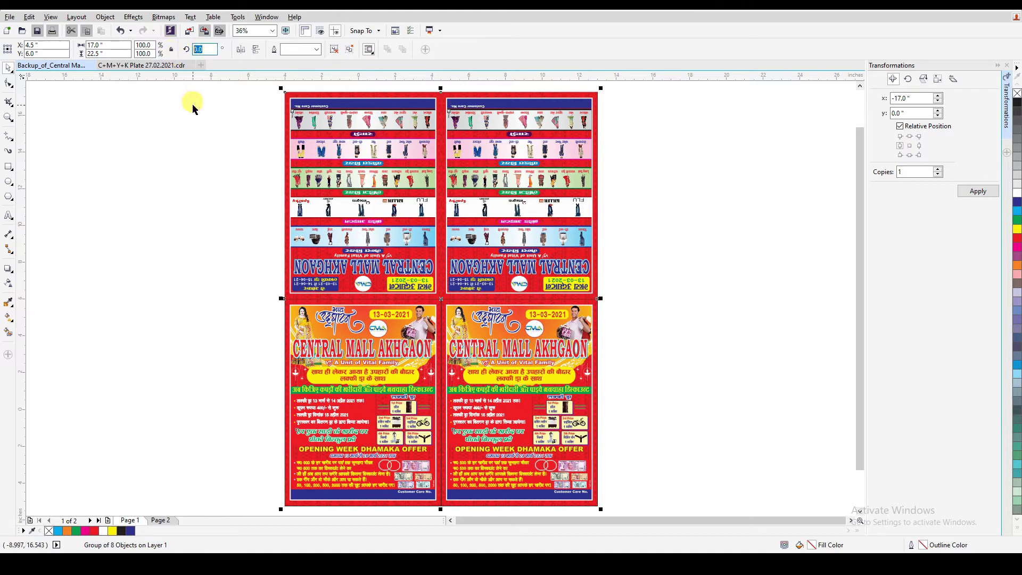
{"action": "type", "text": "90"}
{"action": "key", "text": "Return"}
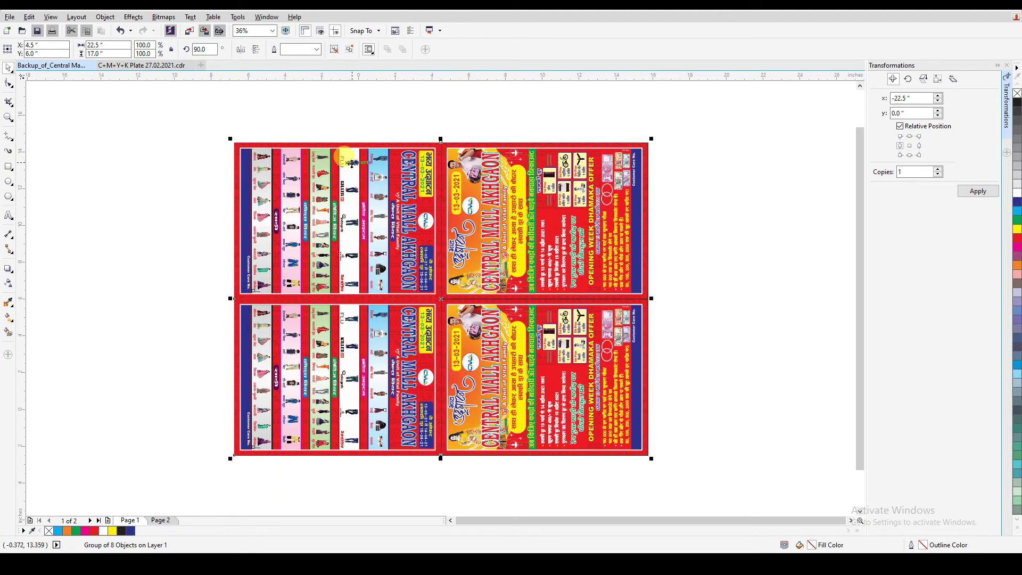
{"action": "left_click", "coordinate": [152, 139]}
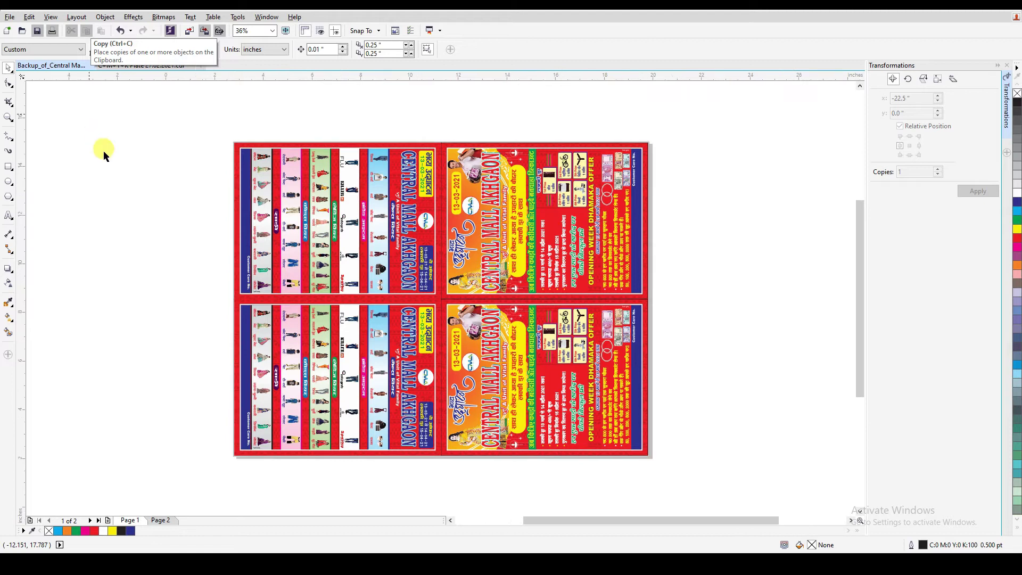
{"action": "scroll", "coordinate": [102, 184], "scroll_direction": "up", "scroll_amount": 2}
{"action": "key", "text": "ctrl+a"}
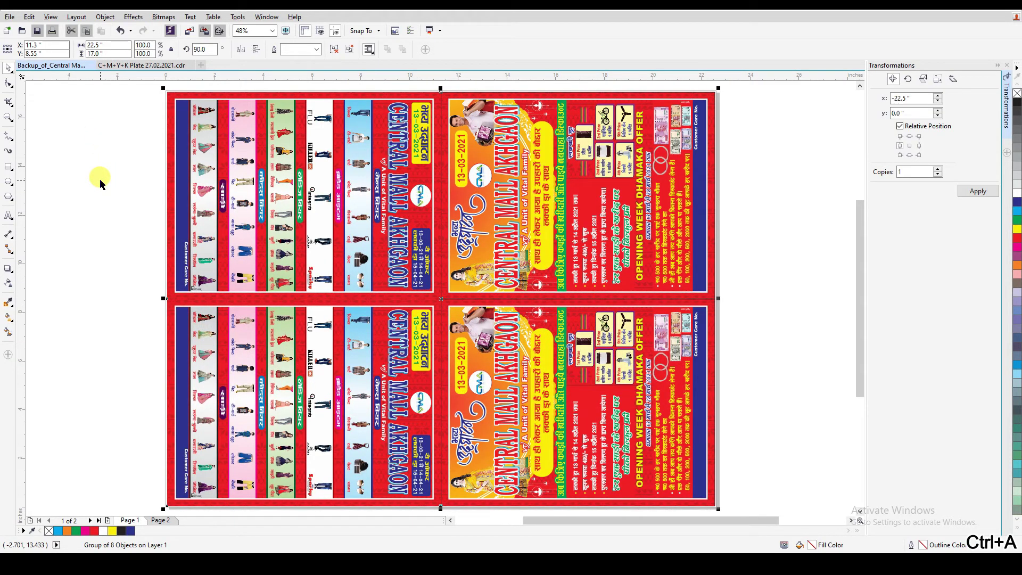
{"action": "left_click", "coordinate": [777, 356]}
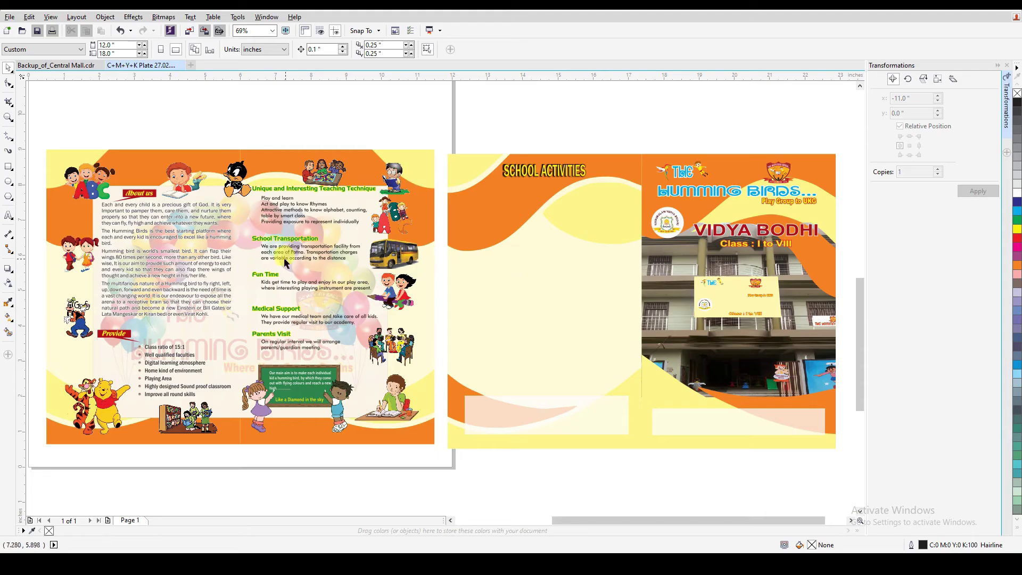
Examine both sides of the school brochure in the C+M+Y+K Plate 27.02.2021.cdr document
{"action": "scroll", "coordinate": [229, 252], "scroll_direction": "down", "scroll_amount": 2}
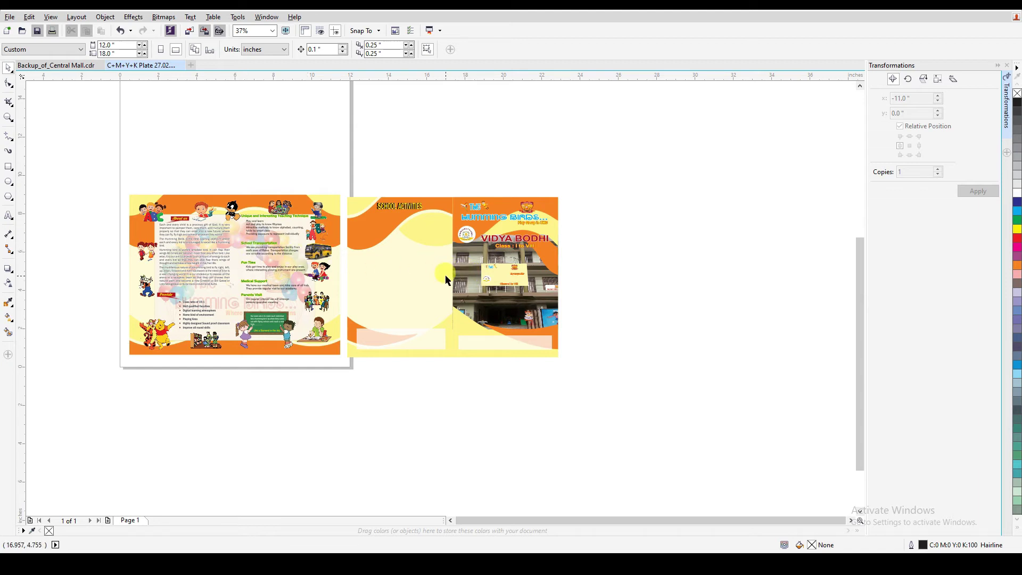
{"action": "key", "text": "F4"}
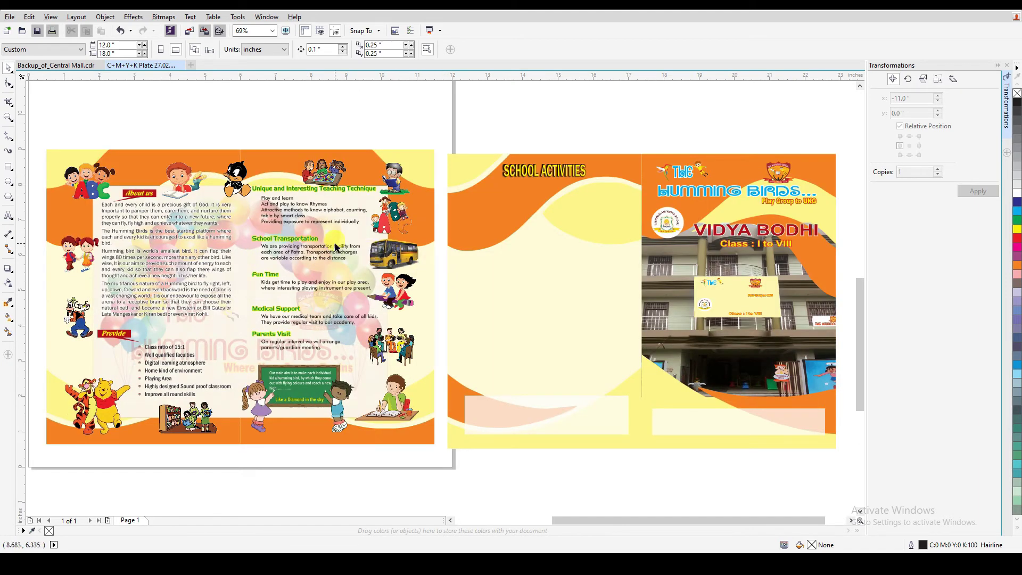
{"action": "left_click", "coordinate": [229, 225]}
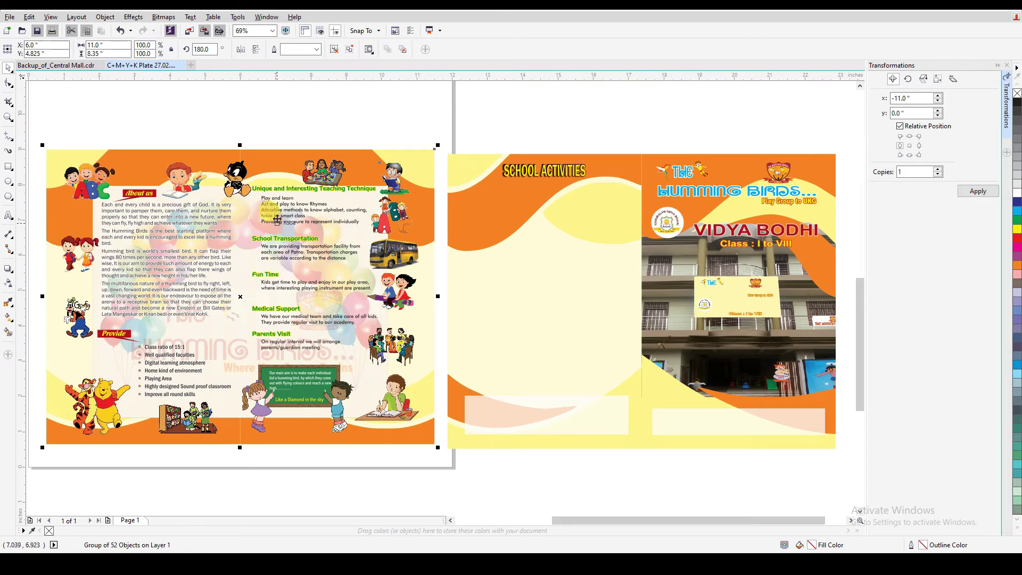
{"action": "scroll", "coordinate": [280, 215], "scroll_direction": "down", "scroll_amount": 2}
{"action": "left_click", "coordinate": [484, 392]}
{"action": "key", "text": "z"}
{"action": "left_click_drag", "start_coordinate": [95, 153], "coordinate": [642, 405]}
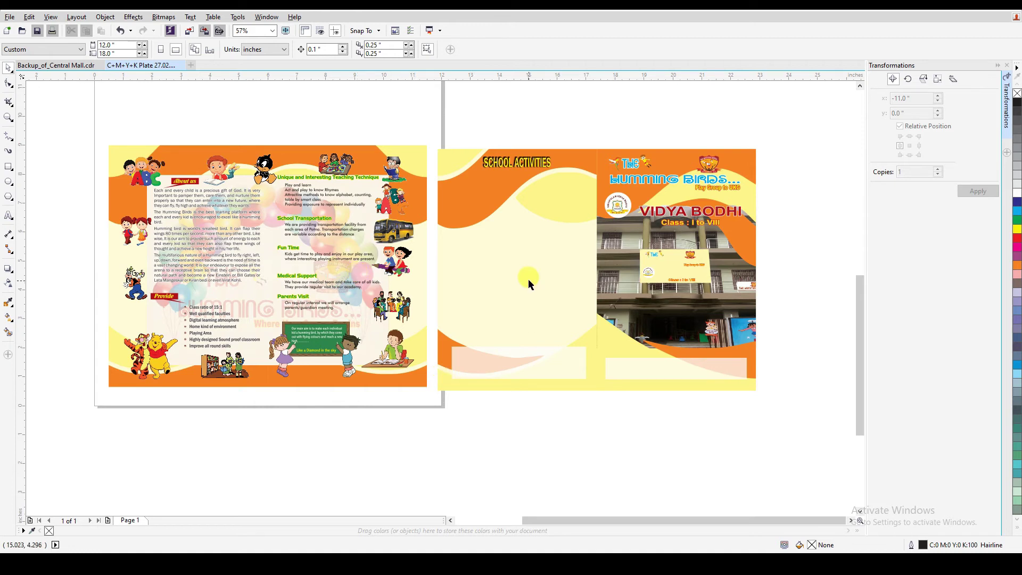
{"action": "left_click", "coordinate": [520, 322]}
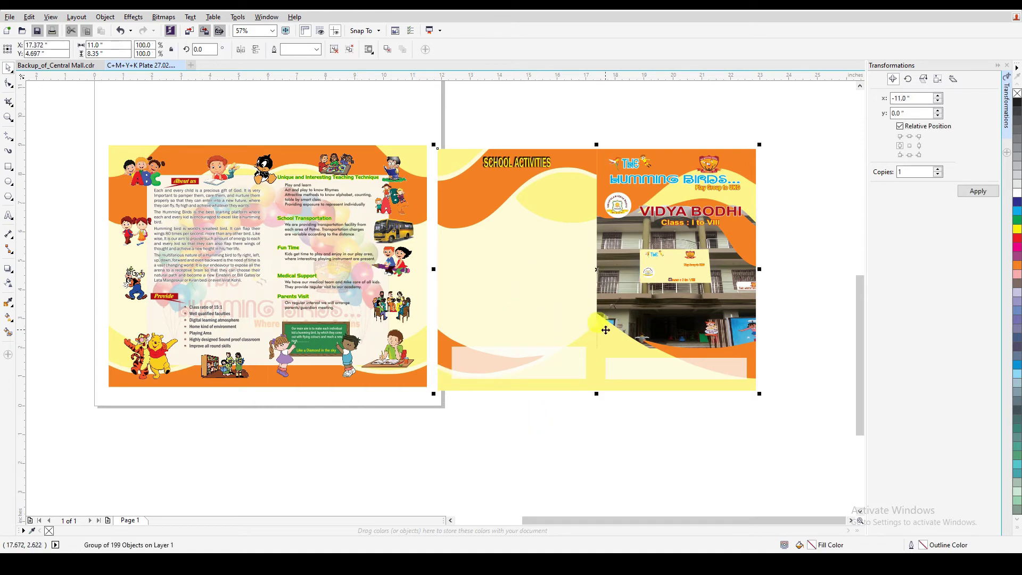
{"action": "scroll", "coordinate": [605, 330], "scroll_direction": "down", "scroll_amount": 5}
{"action": "left_click", "coordinate": [604, 402]}
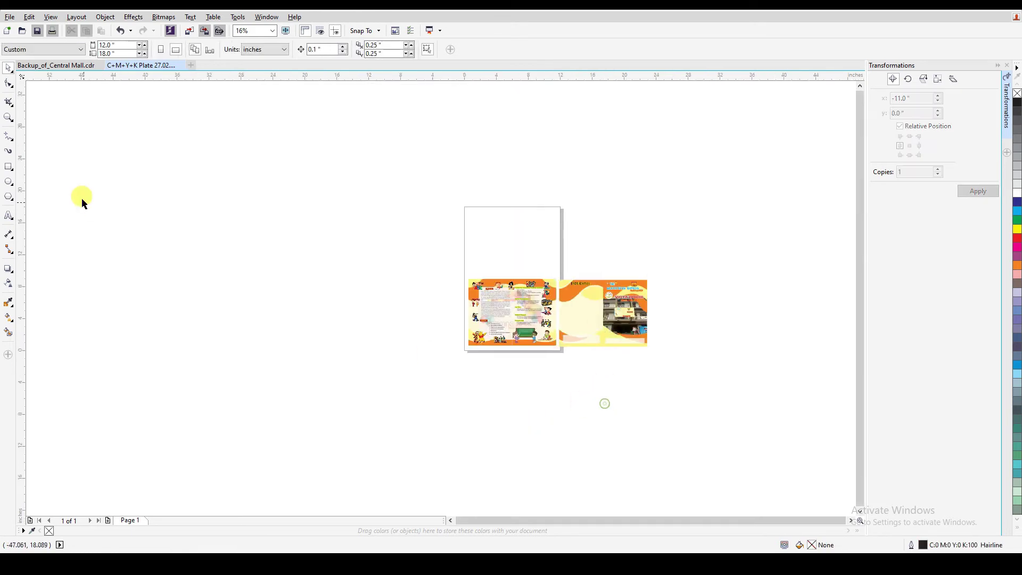
Draw a rectangle in the empty area beside the page and size it to 11.25 by 8.5 inches
{"action": "left_click", "coordinate": [9, 167]}
{"action": "left_click_drag", "start_coordinate": [180, 181], "coordinate": [268, 247]}
{"action": "left_click", "coordinate": [96, 45]}
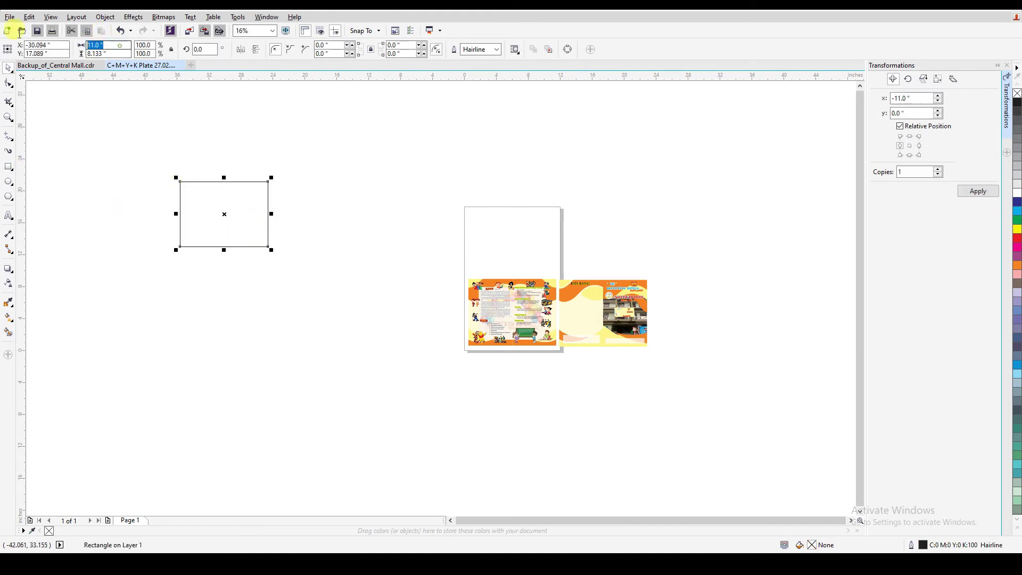
{"action": "type", "text": "1"}
{"action": "key", "text": "Tab"}
{"action": "type", "text": "8.5"}
{"action": "key", "text": "Return"}
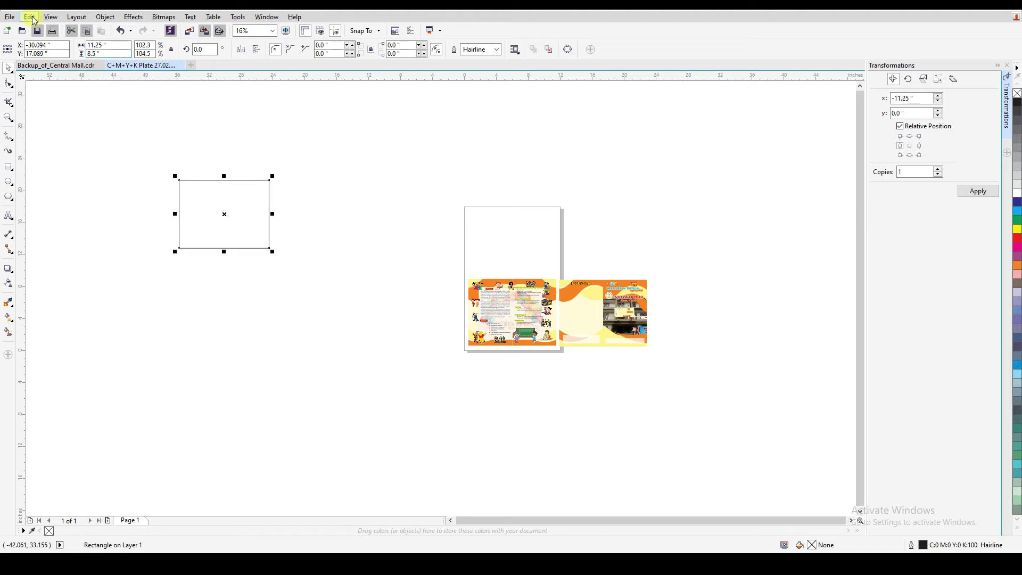
Duplicate the rectangle sideways and copy the pair directly below to form a two-by-two grid of adjoining rectangles
{"action": "left_click_drag", "start_coordinate": [175, 214], "coordinate": [349, 231]}
{"action": "left_click", "coordinate": [240, 222], "text": "shift"}
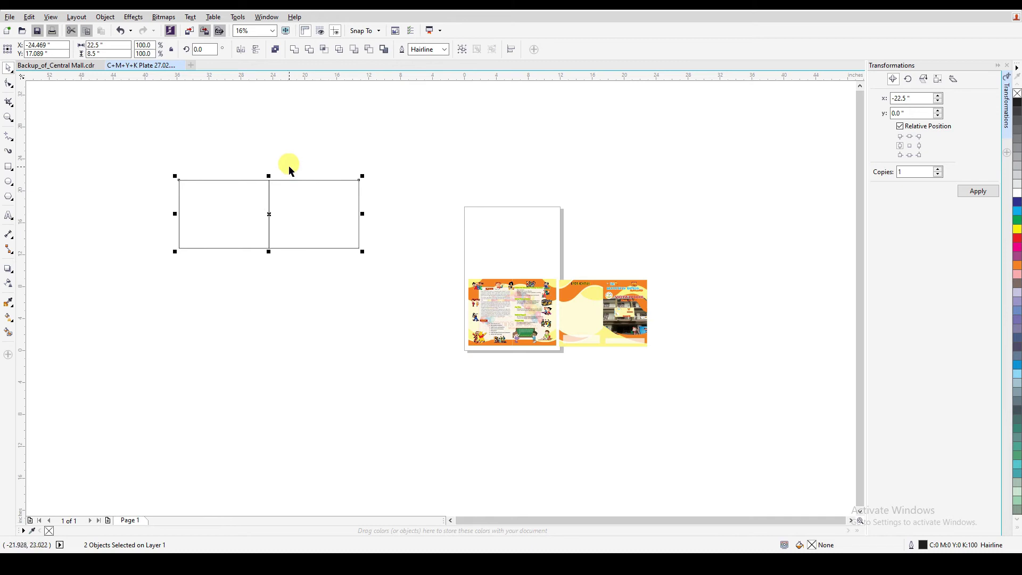
{"action": "left_click_drag", "start_coordinate": [269, 176], "coordinate": [282, 275]}
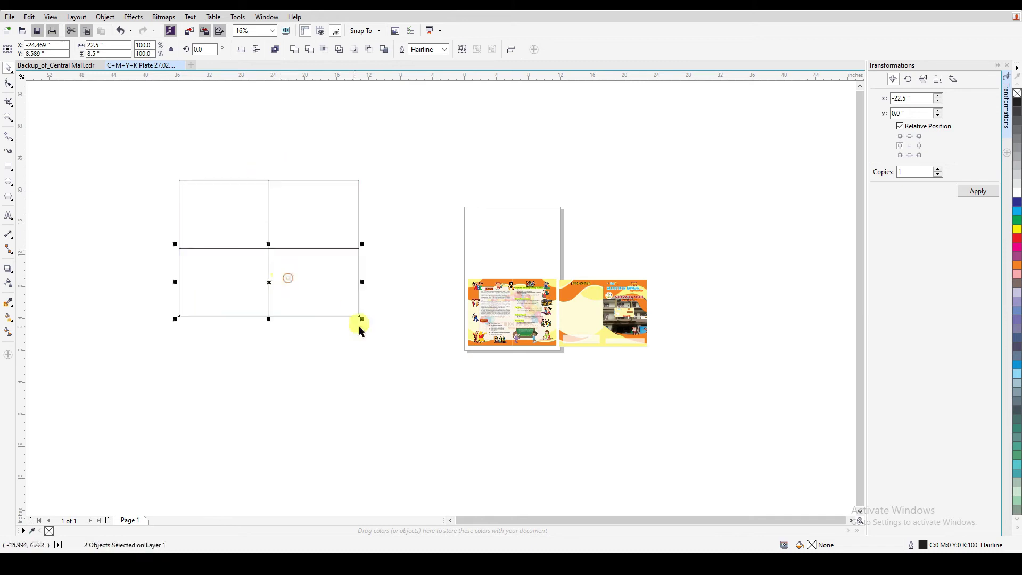
{"action": "left_click", "coordinate": [390, 352]}
{"action": "scroll", "coordinate": [389, 346], "scroll_direction": "up", "scroll_amount": 2}
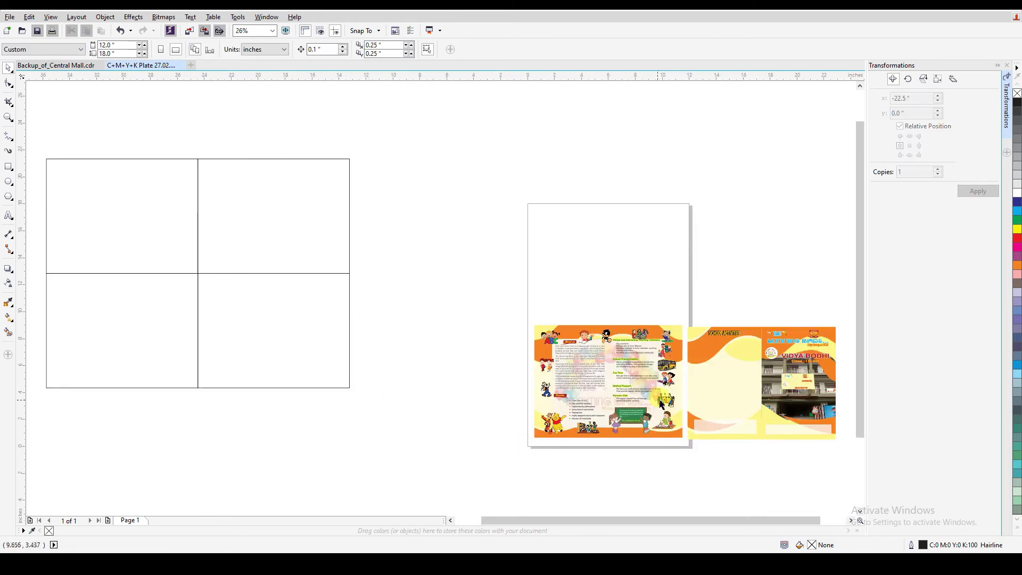
Center the brochure's cover side horizontally and vertically in the grid's lower-right rectangle
{"action": "left_click", "coordinate": [750, 393]}
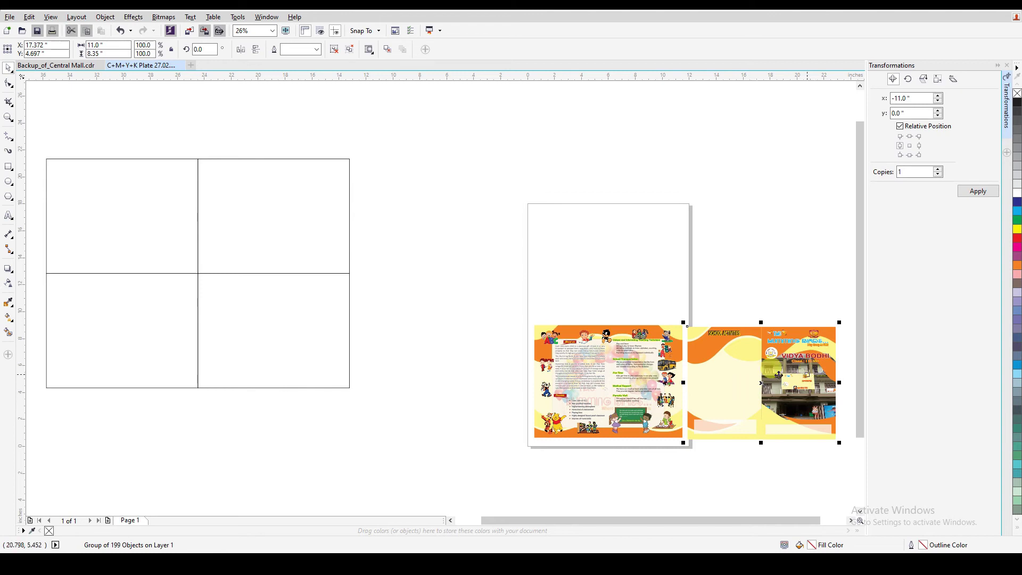
{"action": "left_click", "coordinate": [254, 347], "text": "shift"}
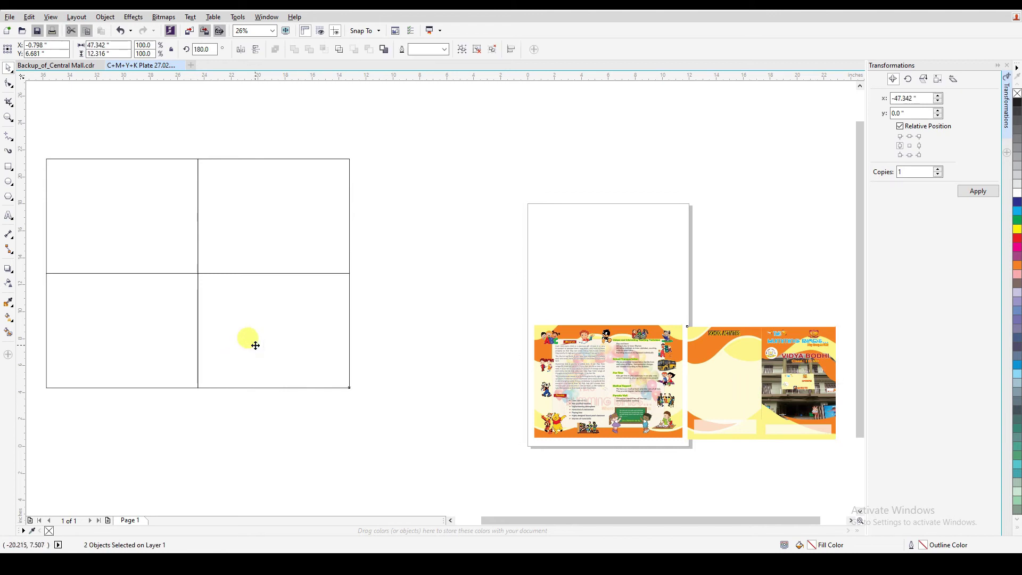
{"action": "key", "text": "c"}
{"action": "key", "text": "e"}
{"action": "left_click", "coordinate": [448, 337]}
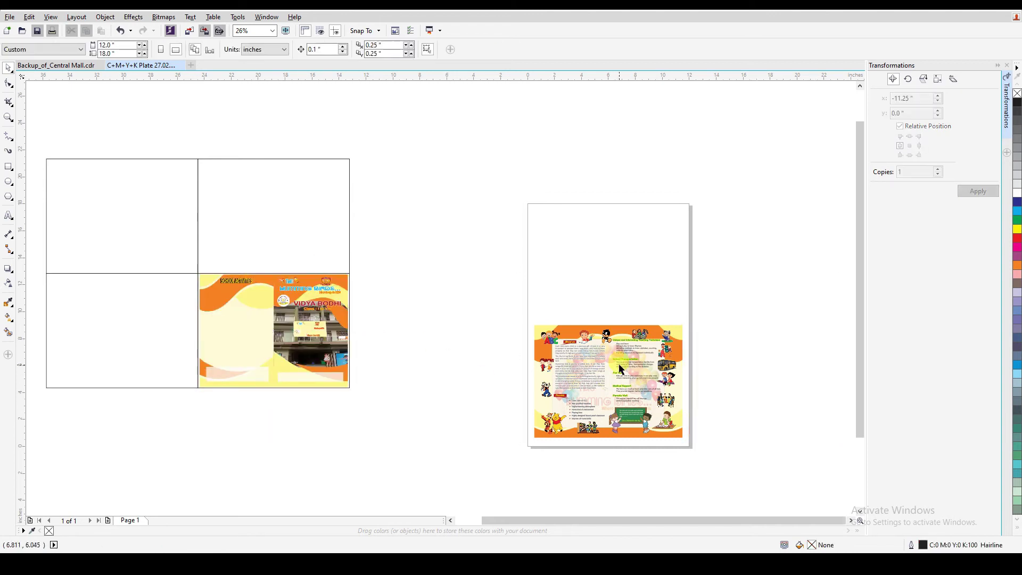
Center the brochure's About us side horizontally and vertically in the grid's lower-left rectangle
{"action": "left_click", "coordinate": [619, 363]}
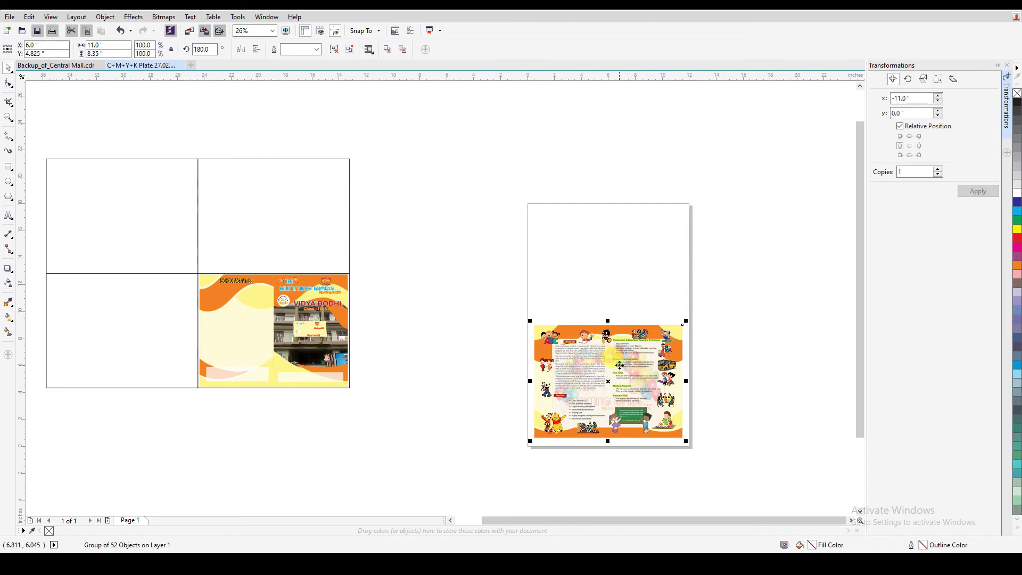
{"action": "left_click", "coordinate": [150, 359], "text": "shift"}
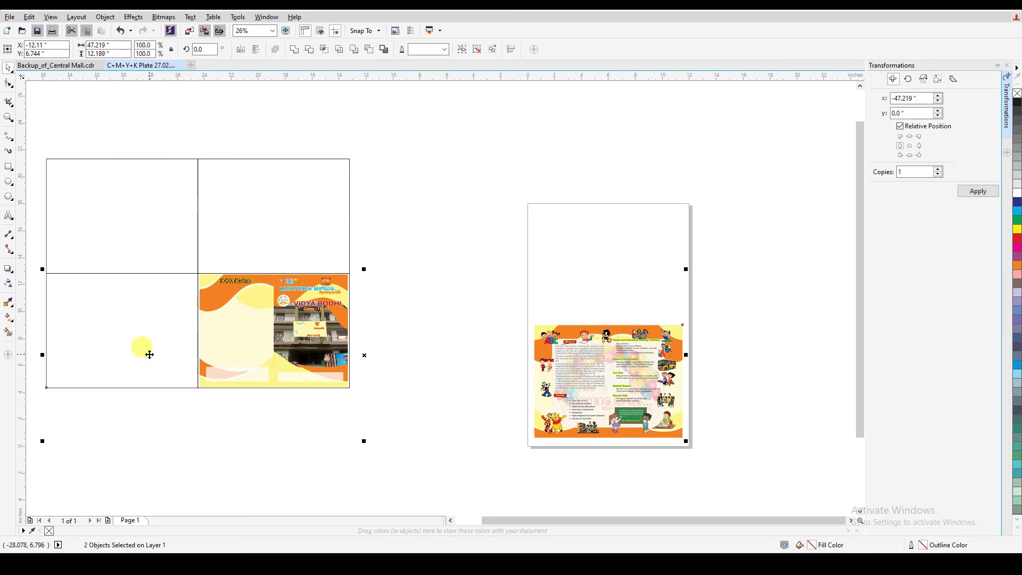
{"action": "key", "text": "c"}
{"action": "key", "text": "e"}
Delete the two empty rectangles in the grid's upper row
{"action": "left_click", "coordinate": [164, 238]}
{"action": "left_click", "coordinate": [270, 243], "text": "shift"}
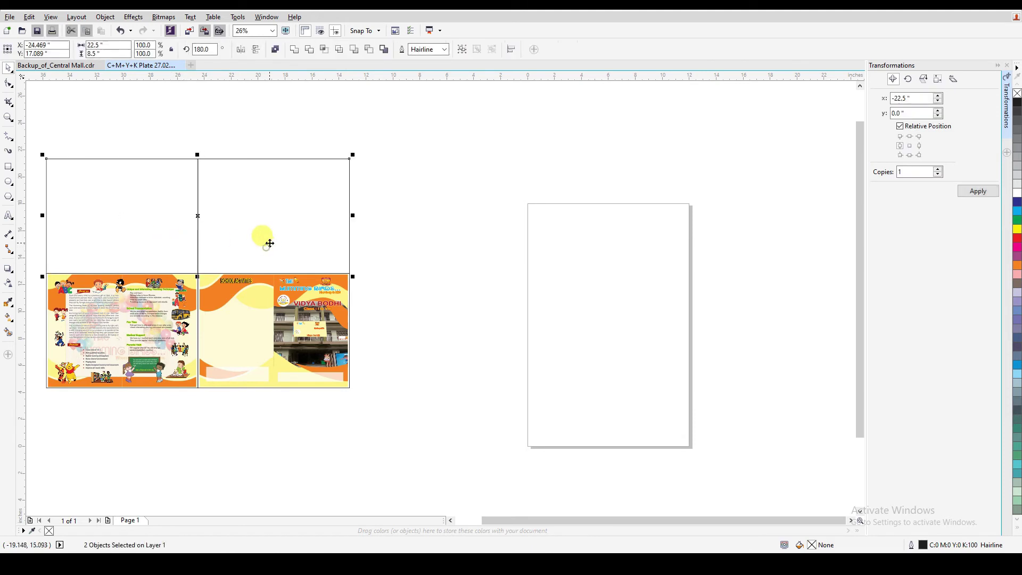
{"action": "key", "text": "Delete"}
Make one copy of both framed brochure sides directly above them, adjoining their upper edge
{"action": "key", "text": "F4"}
{"action": "key", "text": "ctrl+a"}
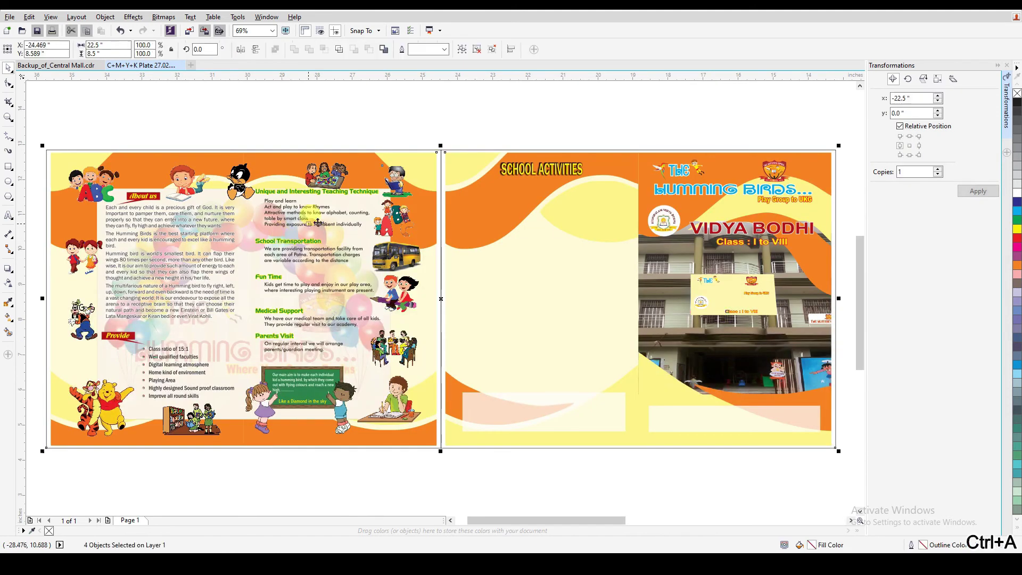
{"action": "scroll", "coordinate": [259, 162], "scroll_direction": "down", "scroll_amount": 2}
{"action": "left_click", "coordinate": [910, 137]}
{"action": "left_click", "coordinate": [978, 191]}
{"action": "left_click", "coordinate": [602, 276]}
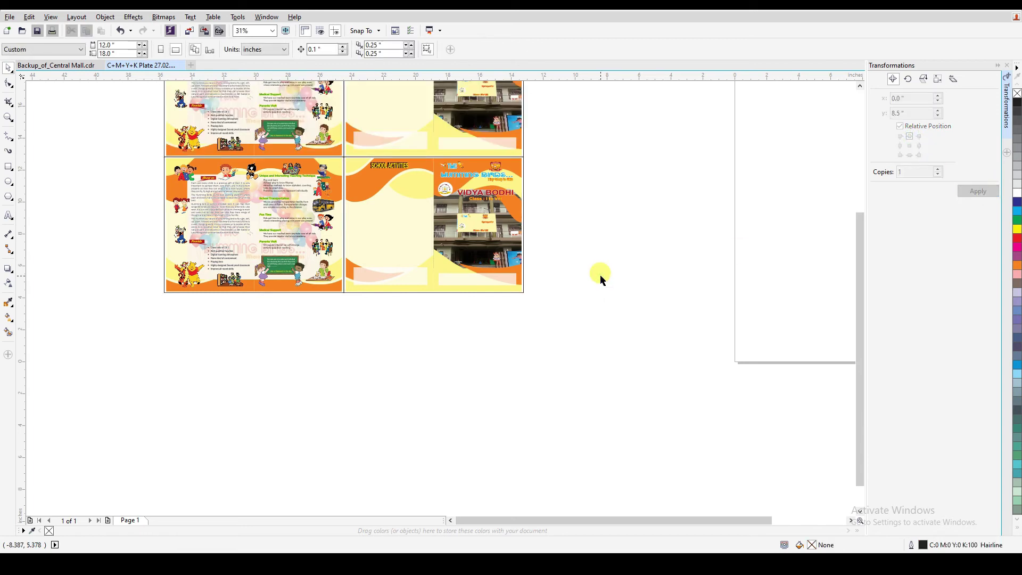
Group all four framed brochure sides and center the group on the page
{"action": "key", "text": "ctrl+a"}
{"action": "key", "text": "ctrl+g"}
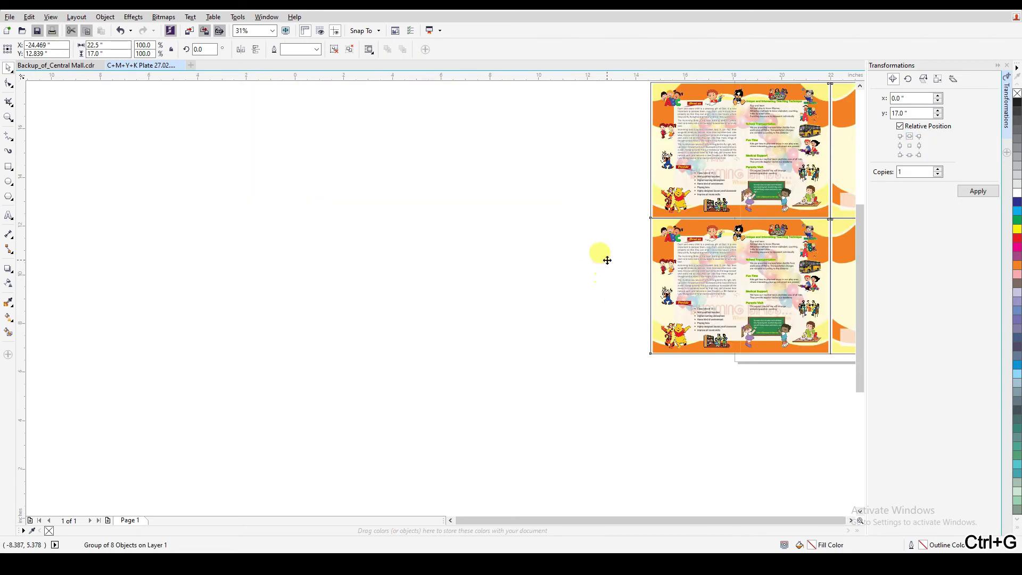
{"action": "key", "text": "p"}
{"action": "key", "text": "shift+F2"}
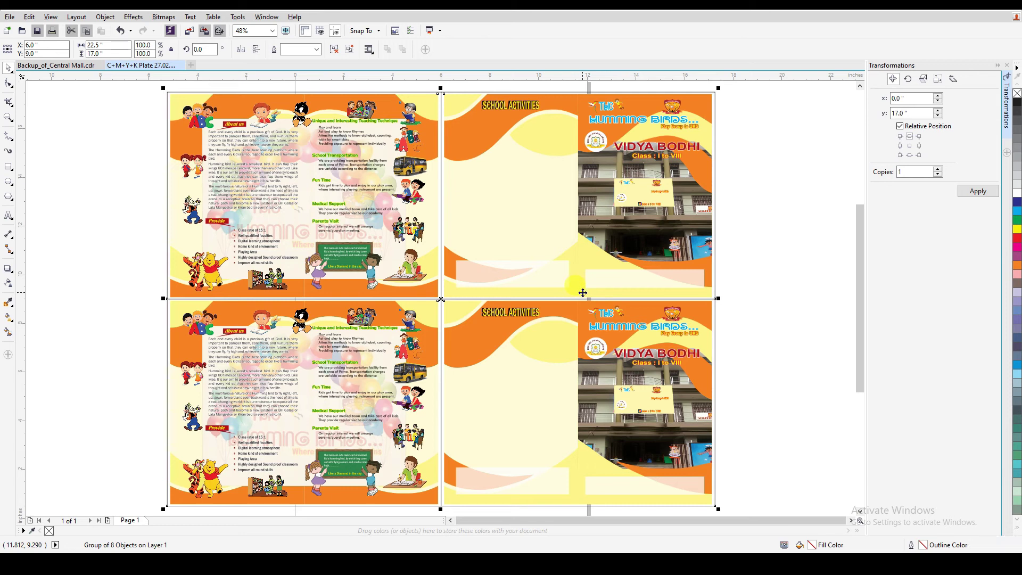
Ungroup the layout and resize the lower-left About us artwork to 11.25 by 8.5 inches to fill its frame
{"action": "key", "text": "ctrl+u"}
{"action": "left_click", "coordinate": [745, 336]}
{"action": "key", "text": "z"}
{"action": "left_click_drag", "start_coordinate": [733, 286], "coordinate": [130, 509]}
{"action": "key", "text": "space"}
{"action": "left_click", "coordinate": [292, 180]}
{"action": "left_click", "coordinate": [287, 177]}
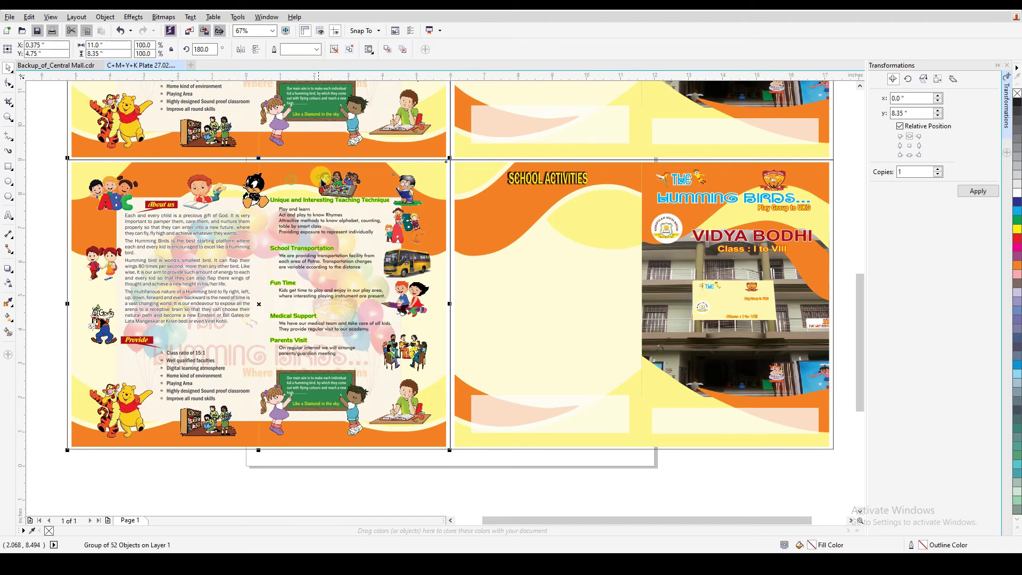
{"action": "double_click", "coordinate": [109, 45]}
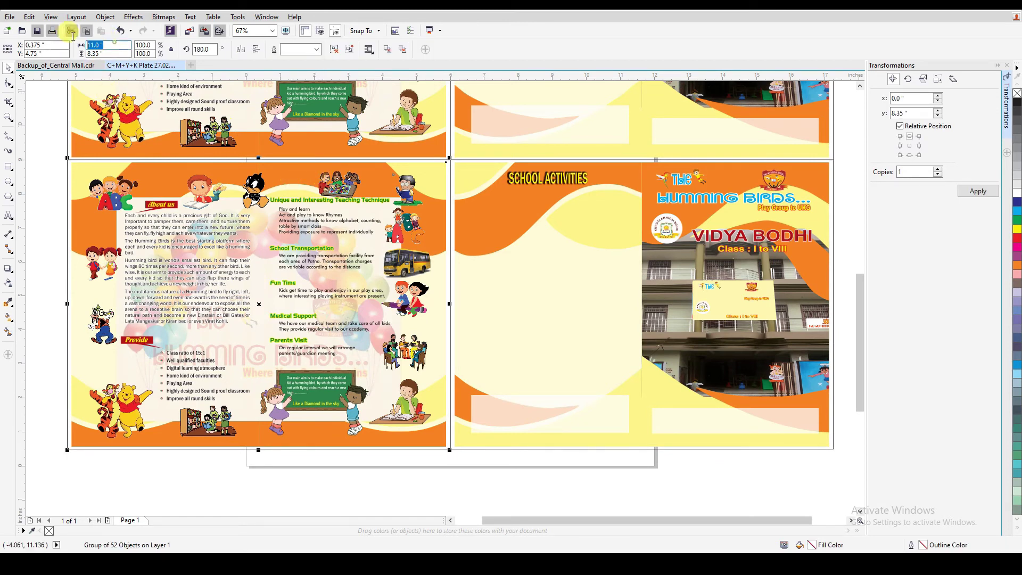
{"action": "type", "text": "11"}
{"action": "key", "text": "Tab"}
{"action": "type", "text": "8.5"}
{"action": "key", "text": "Return"}
Repeat the 11.25 by 8.5 inch resize on the lower-right cover and the upper-left About us artwork
{"action": "left_click", "coordinate": [469, 169]}
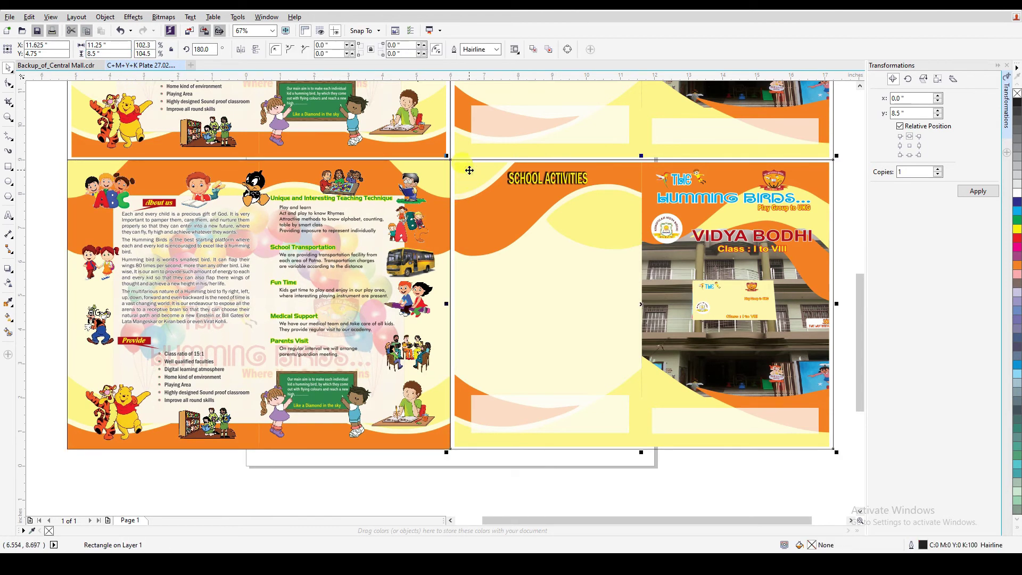
{"action": "left_click", "coordinate": [469, 170]}
{"action": "key", "text": "ctrl+r"}
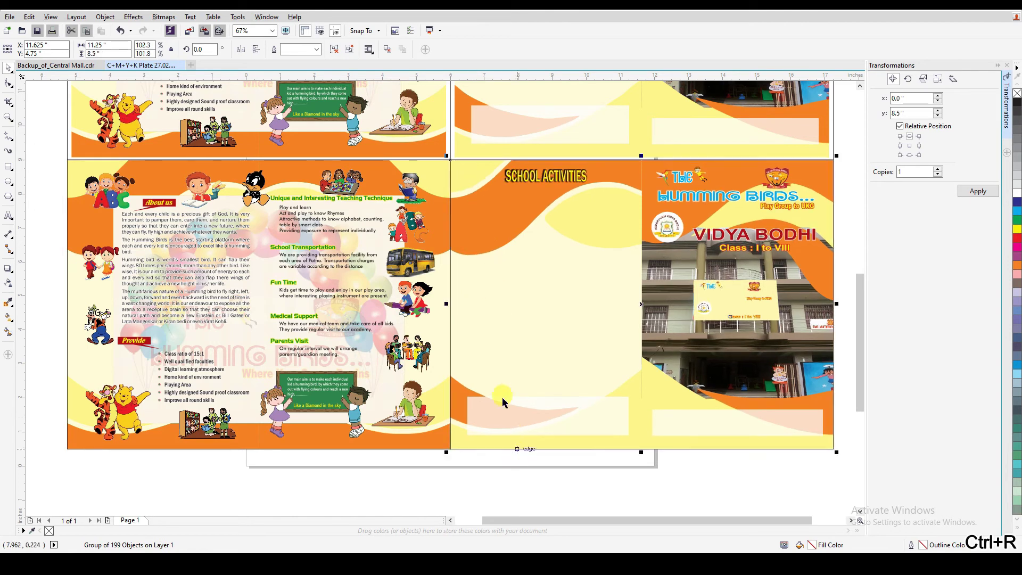
{"action": "left_click", "coordinate": [423, 151]}
{"action": "left_click", "coordinate": [425, 151]}
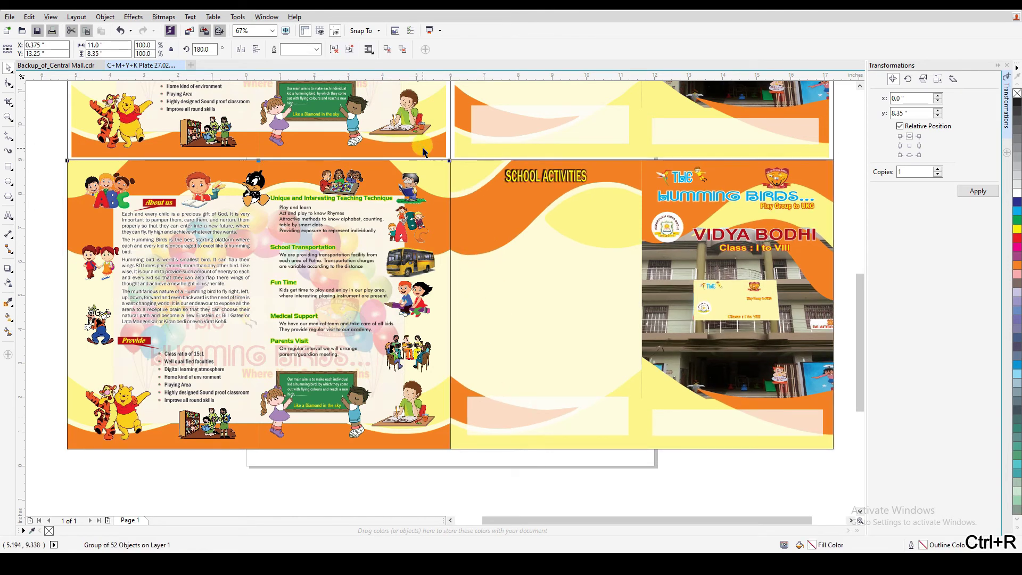
{"action": "key", "text": "ctrl+r"}
Resize the upper-right School Activities and cover artwork to 11.25 by 8.5 inches to fill its frame
{"action": "left_click", "coordinate": [531, 144]}
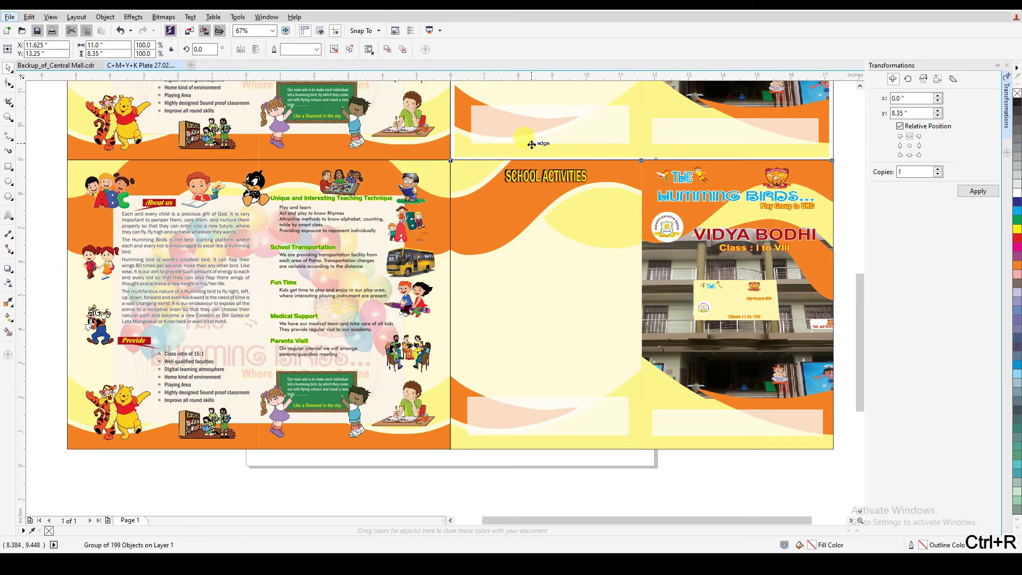
{"action": "left_click_drag", "start_coordinate": [109, 45], "coordinate": [85, 45]}
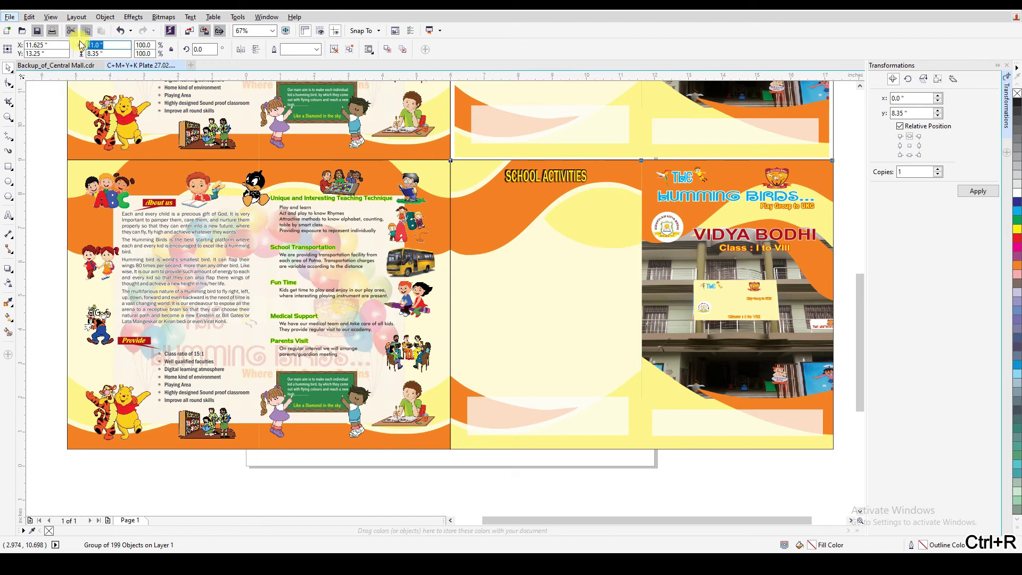
{"action": "type", "text": "11.25"}
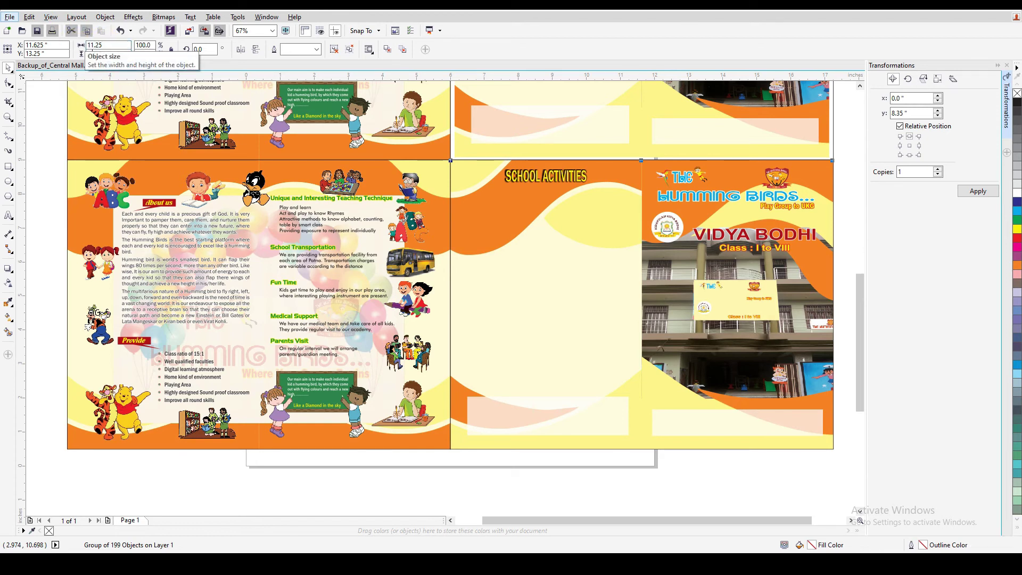
{"action": "key", "text": "Tab"}
{"action": "type", "text": "8.5"}
{"action": "key", "text": "Return"}
{"action": "key", "text": "F4"}
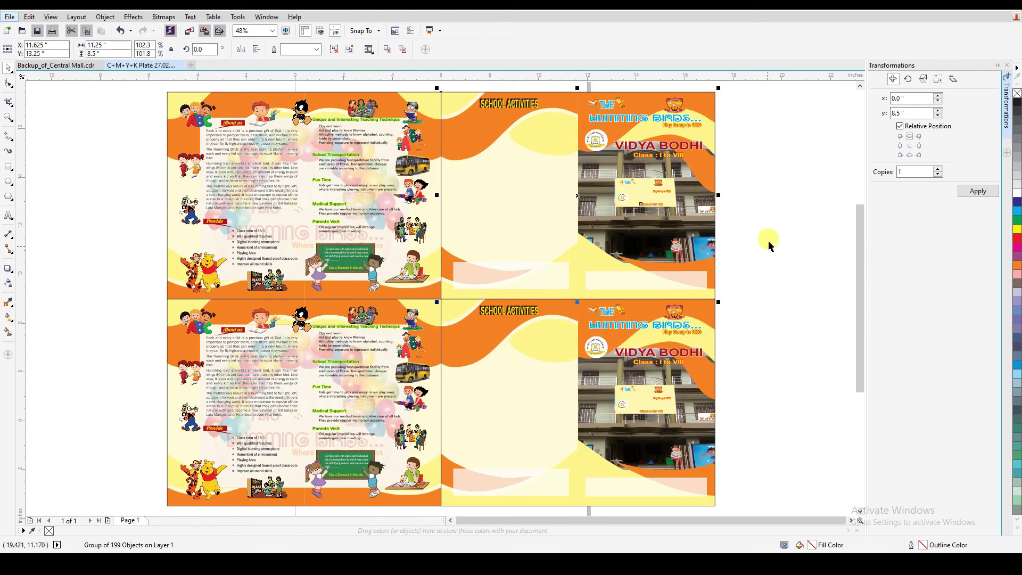
{"action": "left_click", "coordinate": [773, 290]}
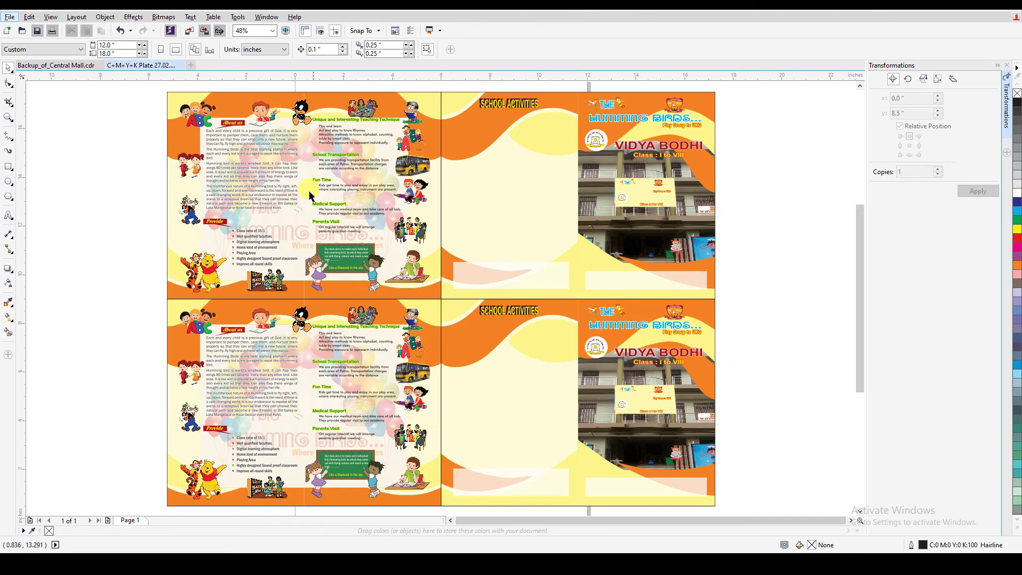
Check the Central Mall flyer layout for comparison and resize the brochure's upper-right cover artwork to 10.8 by 8.1 inches inside its frame
{"action": "left_click", "coordinate": [65, 65]}
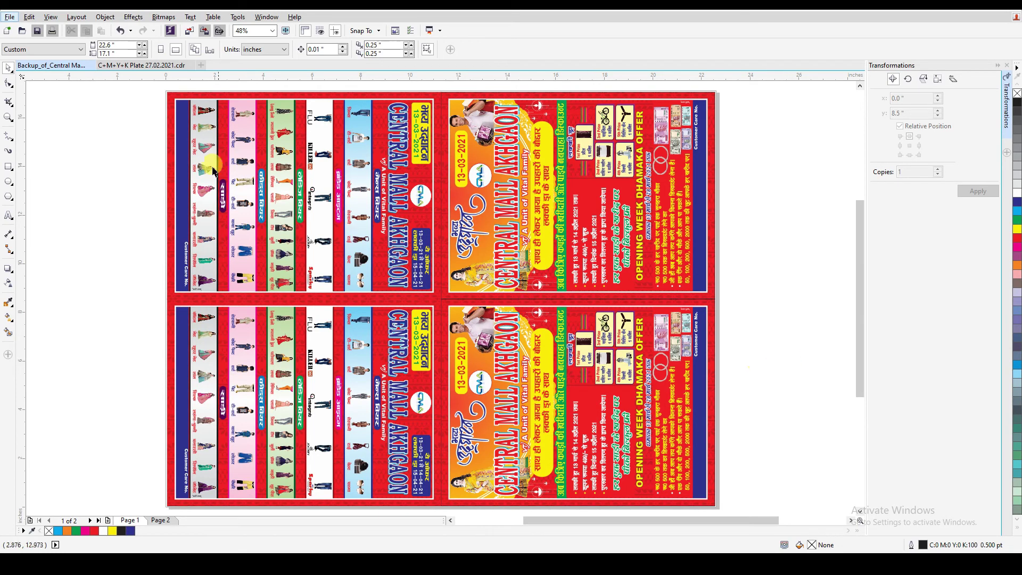
{"action": "left_click", "coordinate": [143, 65]}
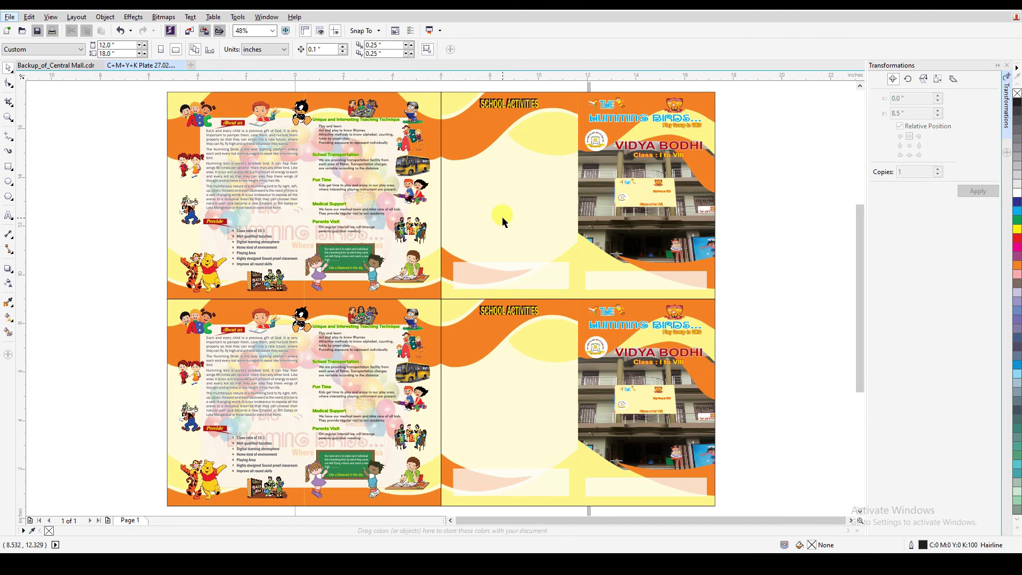
{"action": "left_click", "coordinate": [503, 217]}
{"action": "left_click", "coordinate": [502, 218], "text": "alt"}
{"action": "left_click", "coordinate": [106, 45]}
{"action": "type", "text": "10.8"}
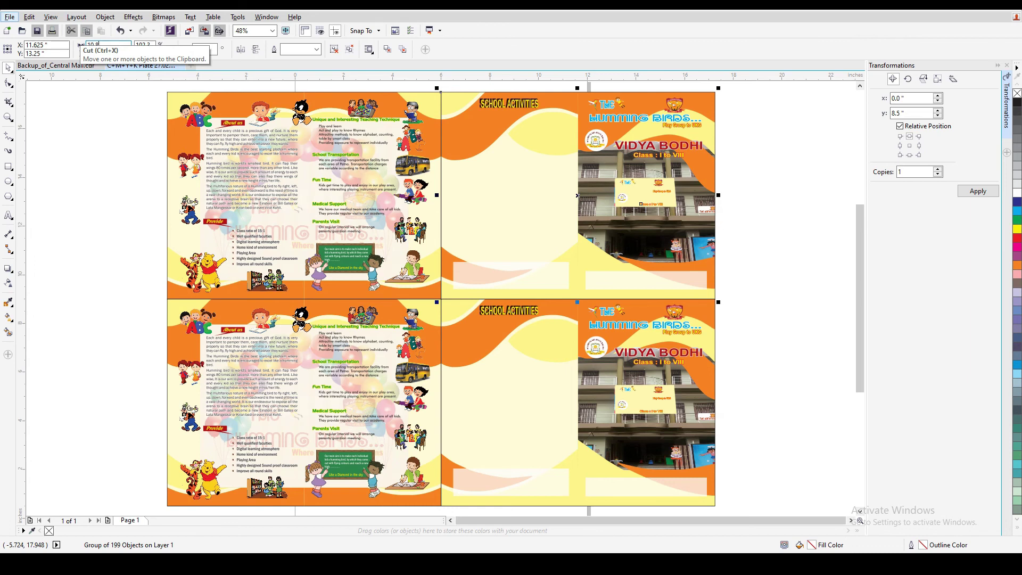
{"action": "key", "text": "Tab"}
{"action": "type", "text": "8"}
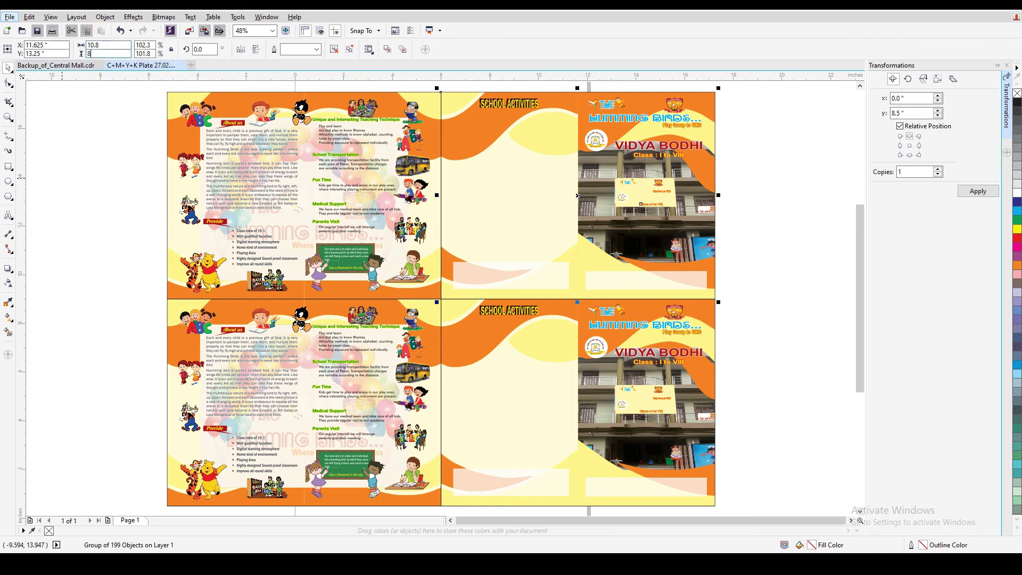
{"action": "key", "text": "Return"}
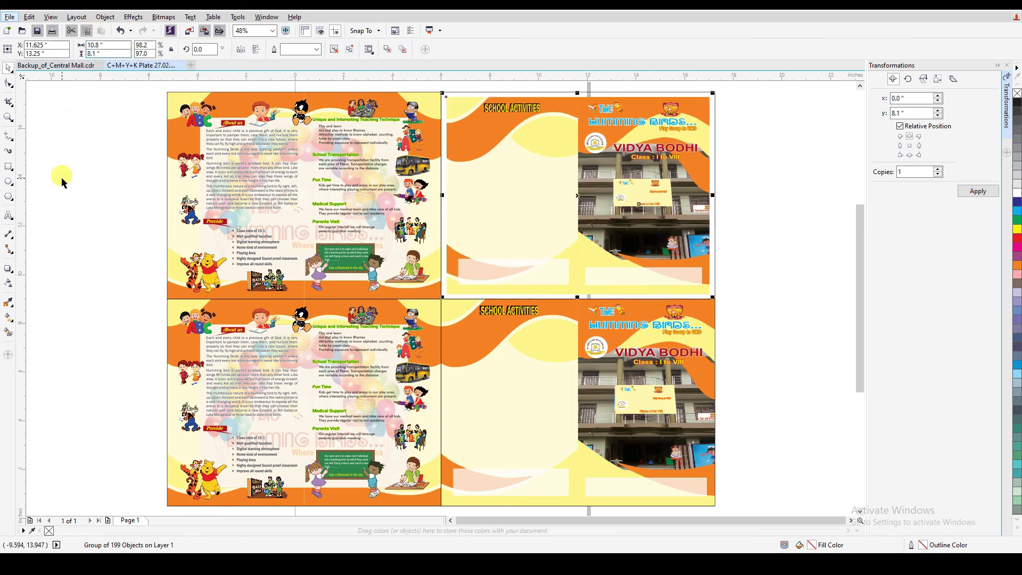
Repeat the 10.8 by 8.1 inch resize on the upper-left About us artwork
{"action": "left_click", "coordinate": [250, 161]}
{"action": "key", "text": "ctrl+r"}
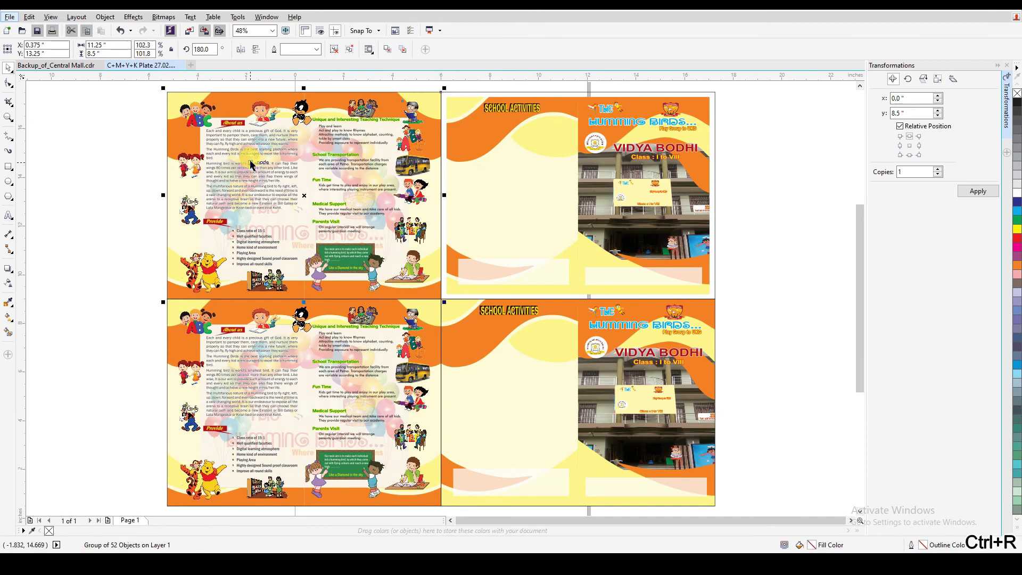
{"action": "left_click", "coordinate": [99, 172]}
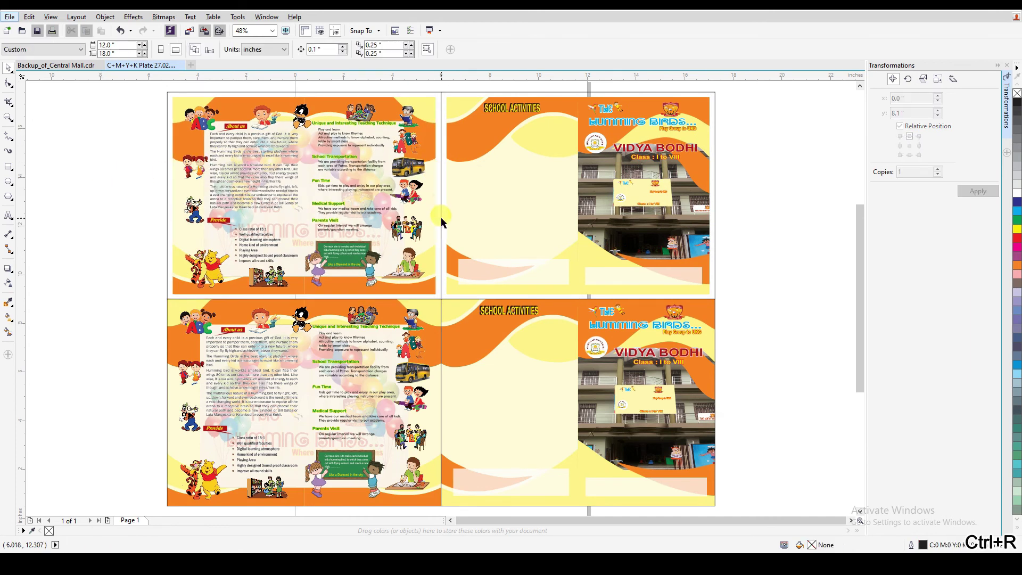